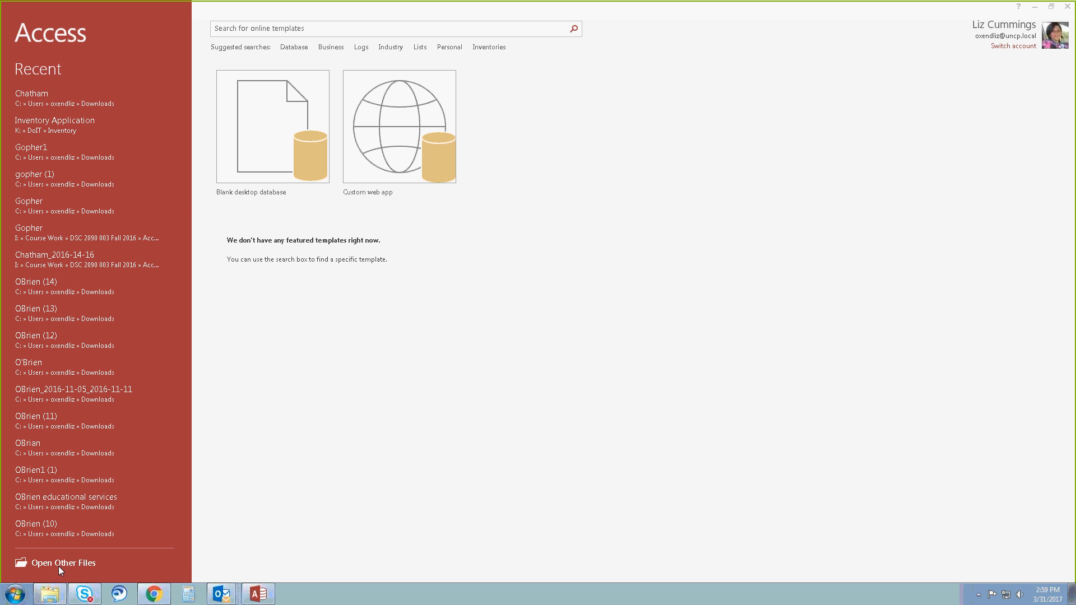
Open the recent Chatham database from the Downloads folder, enable its content, and open the Visit table.
{"action": "left_click", "coordinate": [42, 98]}
{"action": "left_click", "coordinate": [66, 98]}
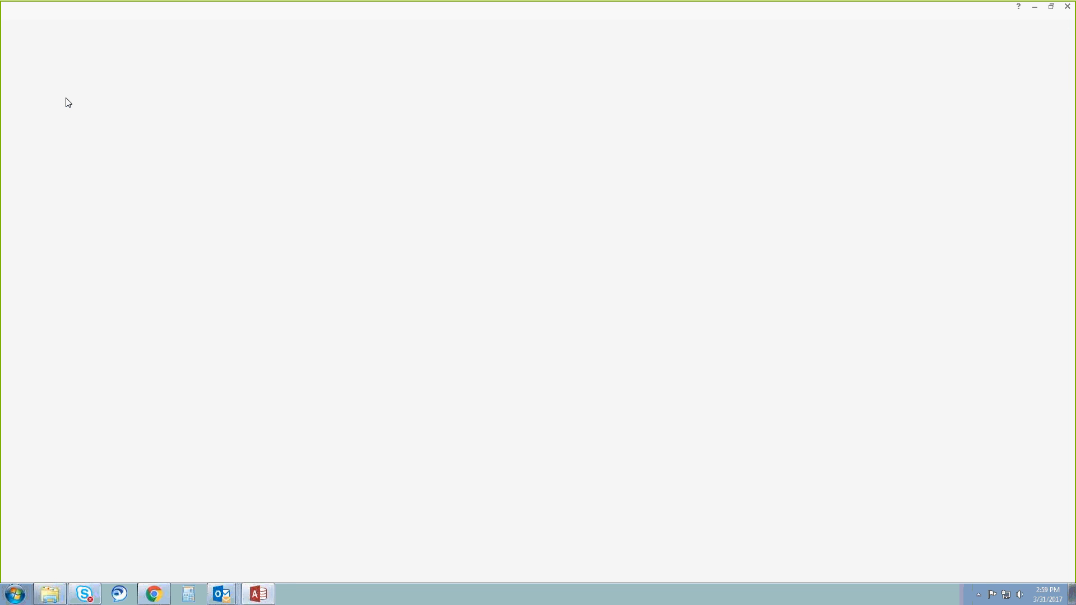
{"action": "left_click", "coordinate": [65, 102]}
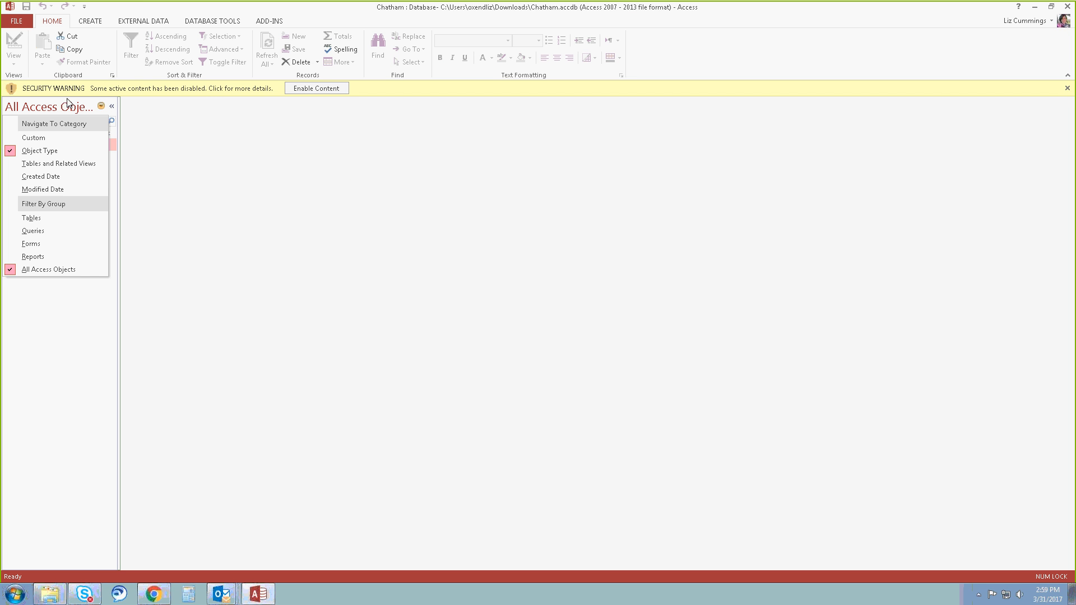
{"action": "left_click", "coordinate": [317, 88]}
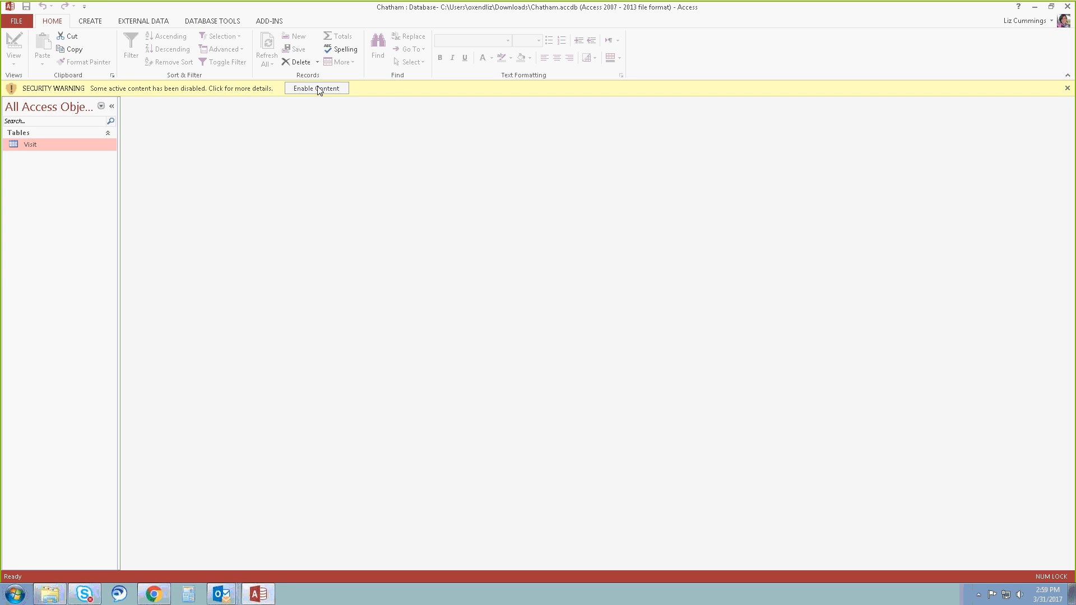
{"action": "left_click", "coordinate": [318, 88]}
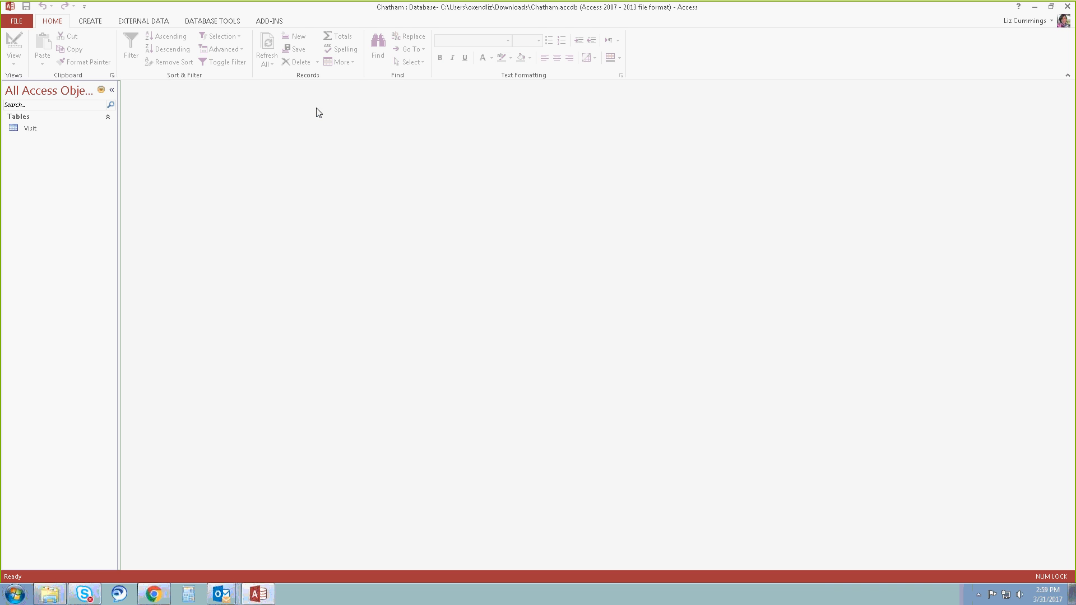
{"action": "left_click", "coordinate": [39, 129]}
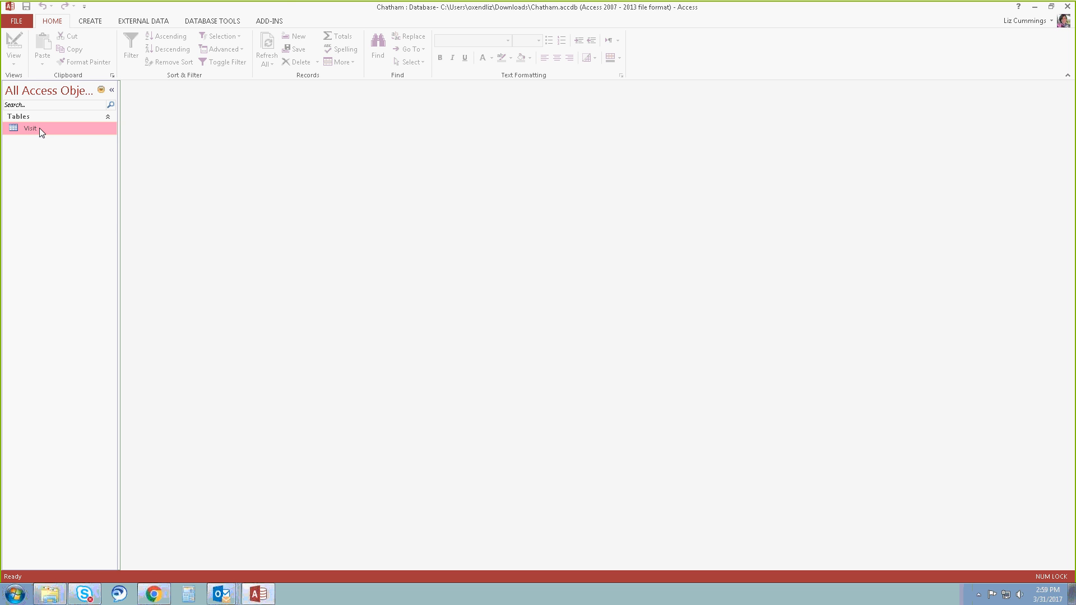
{"action": "double_click", "coordinate": [39, 128]}
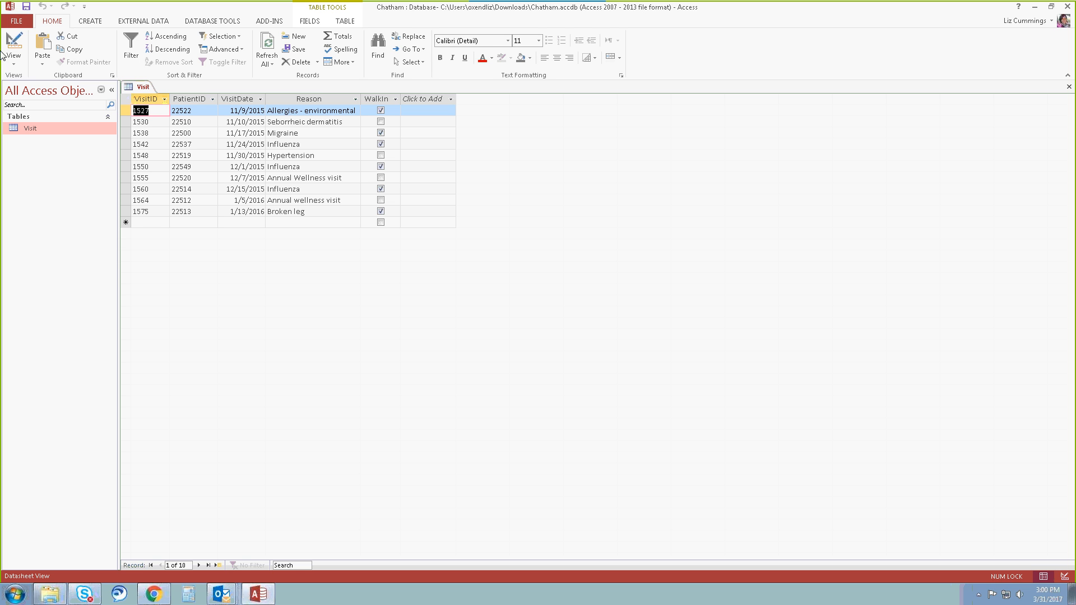
Browse the computer's Downloads folder to open the Cindi database and enable its content.
{"action": "left_click", "coordinate": [17, 21]}
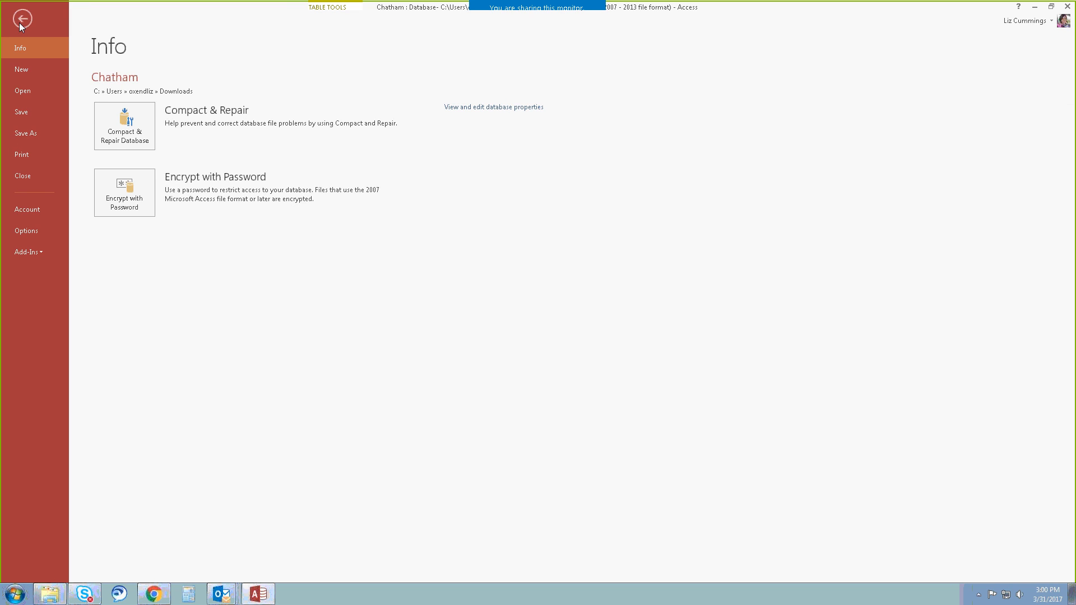
{"action": "left_click", "coordinate": [19, 23]}
{"action": "left_click", "coordinate": [17, 23]}
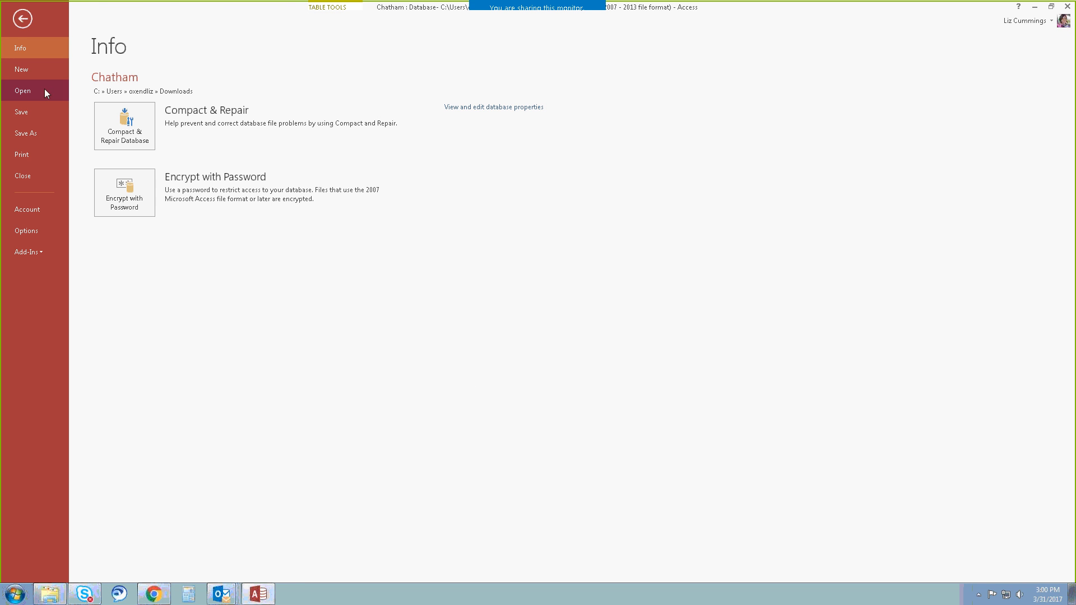
{"action": "left_click", "coordinate": [45, 90]}
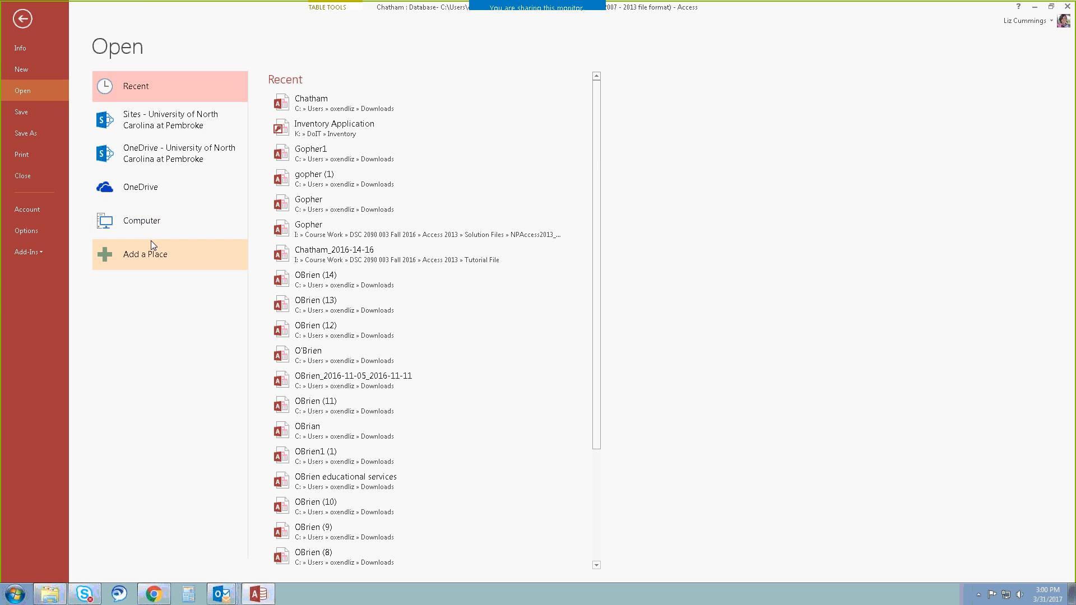
{"action": "left_click", "coordinate": [149, 220]}
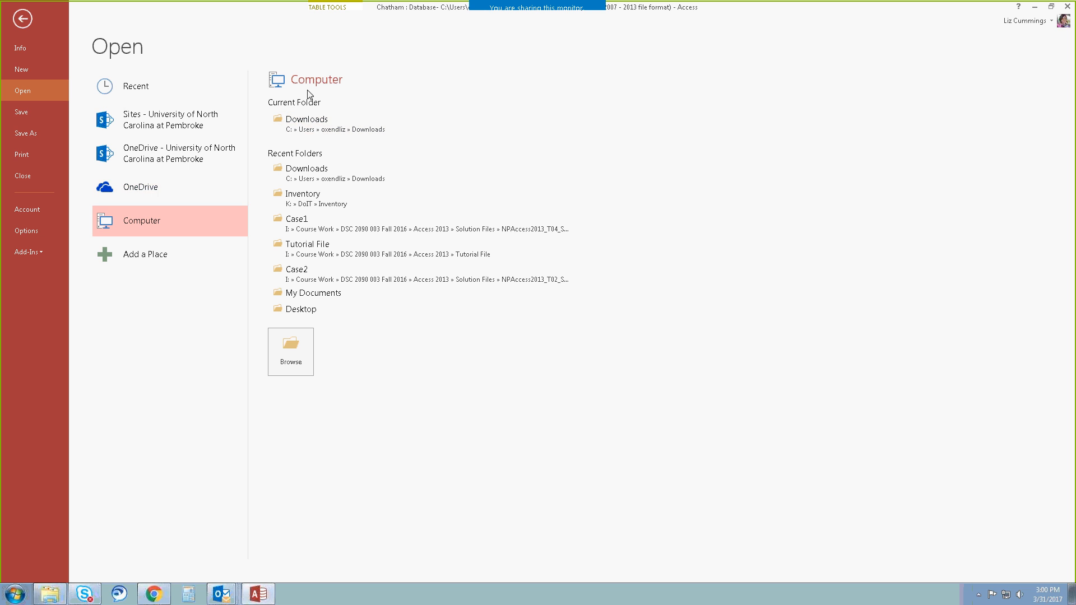
{"action": "left_click", "coordinate": [300, 363]}
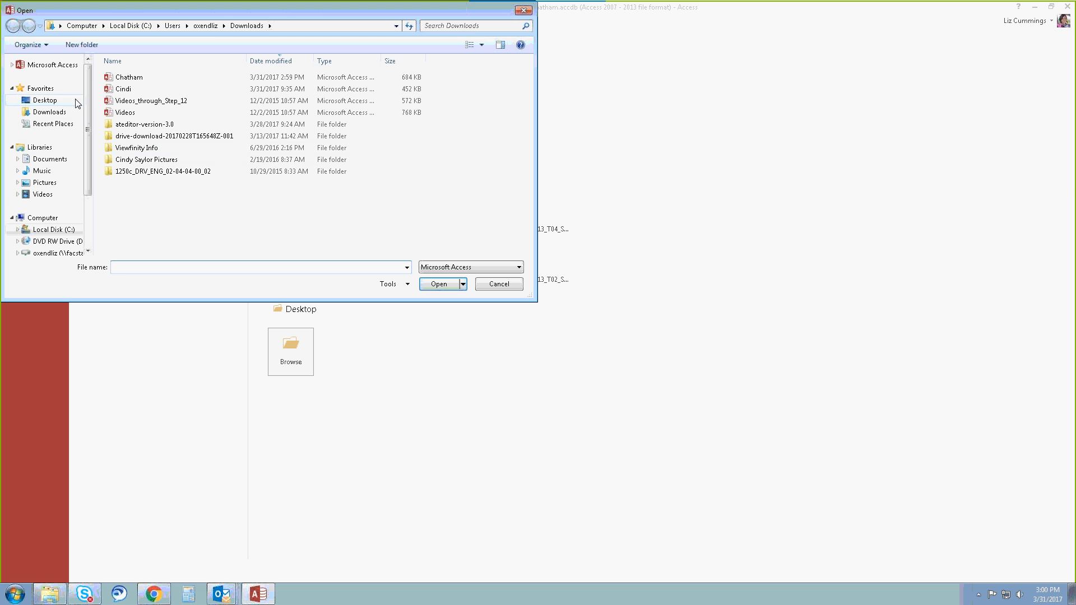
{"action": "left_click", "coordinate": [123, 92]}
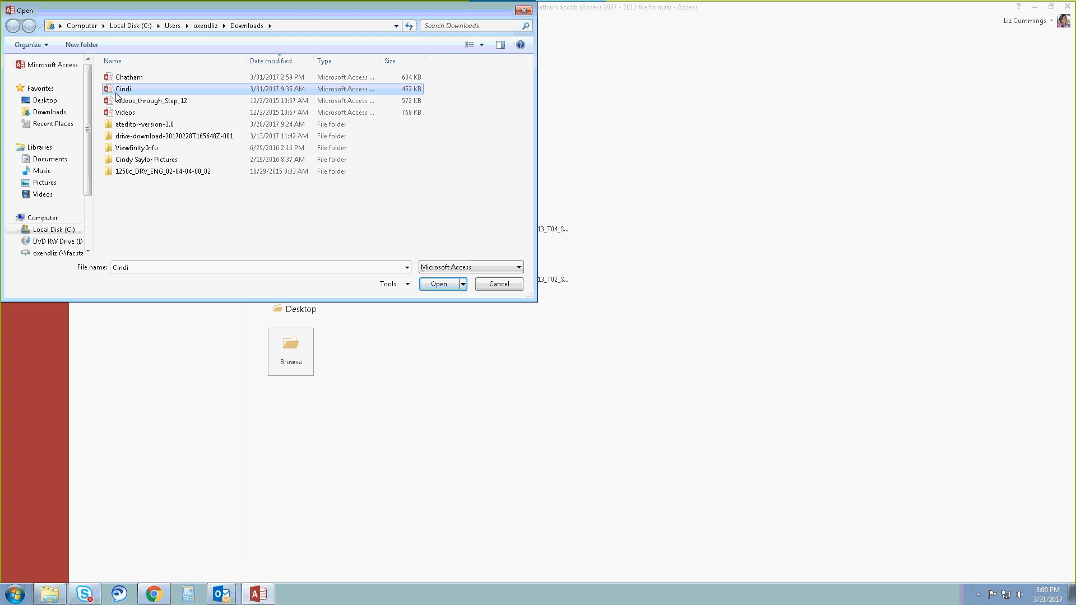
{"action": "left_click", "coordinate": [442, 285]}
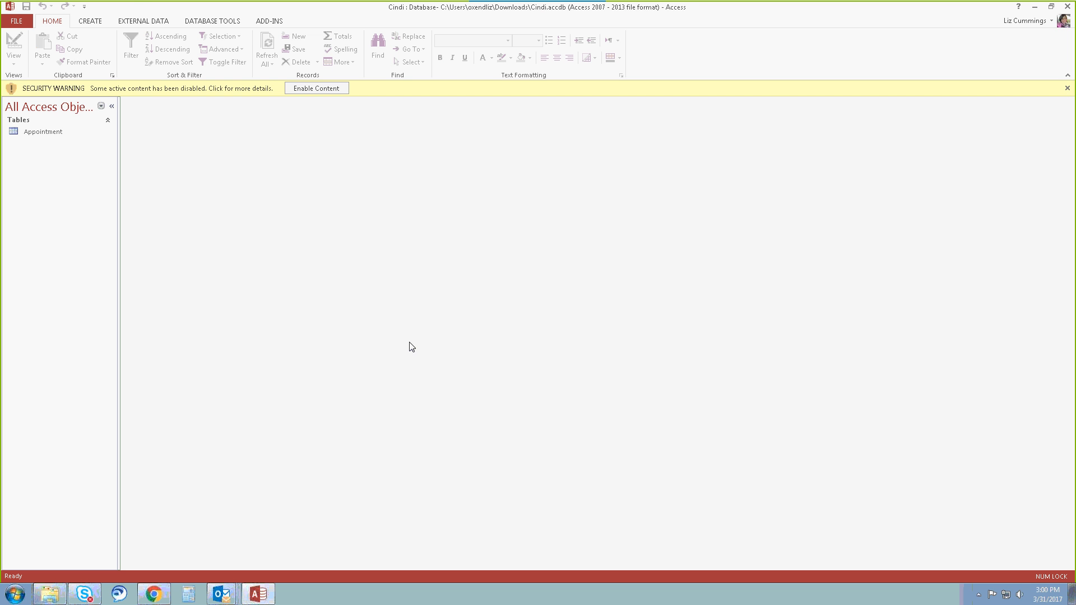
{"action": "left_click", "coordinate": [314, 90]}
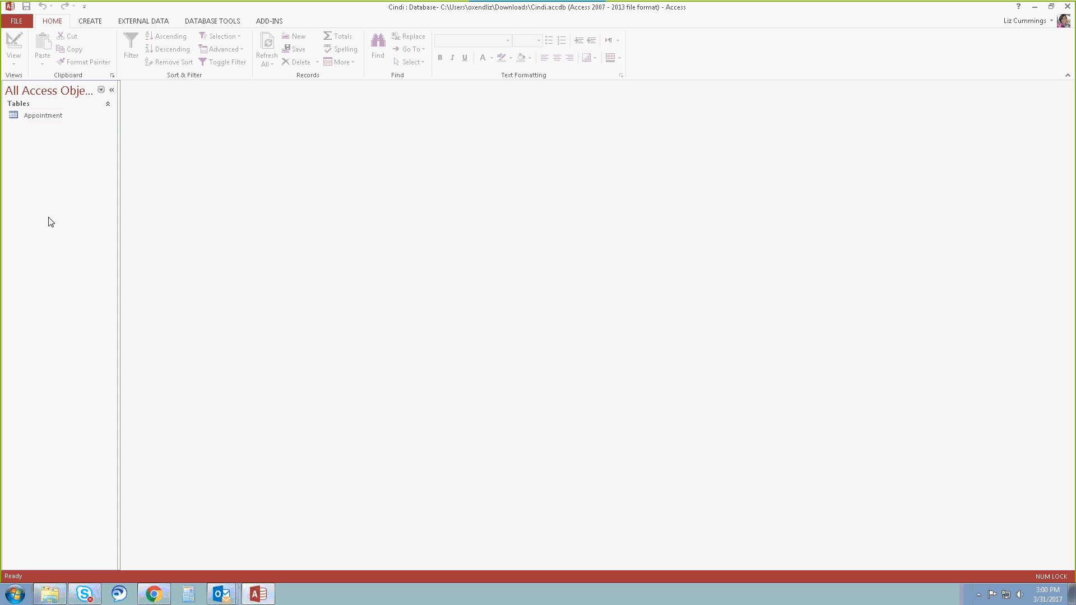
Open the Appointment table and copy all of its records.
{"action": "double_click", "coordinate": [43, 117]}
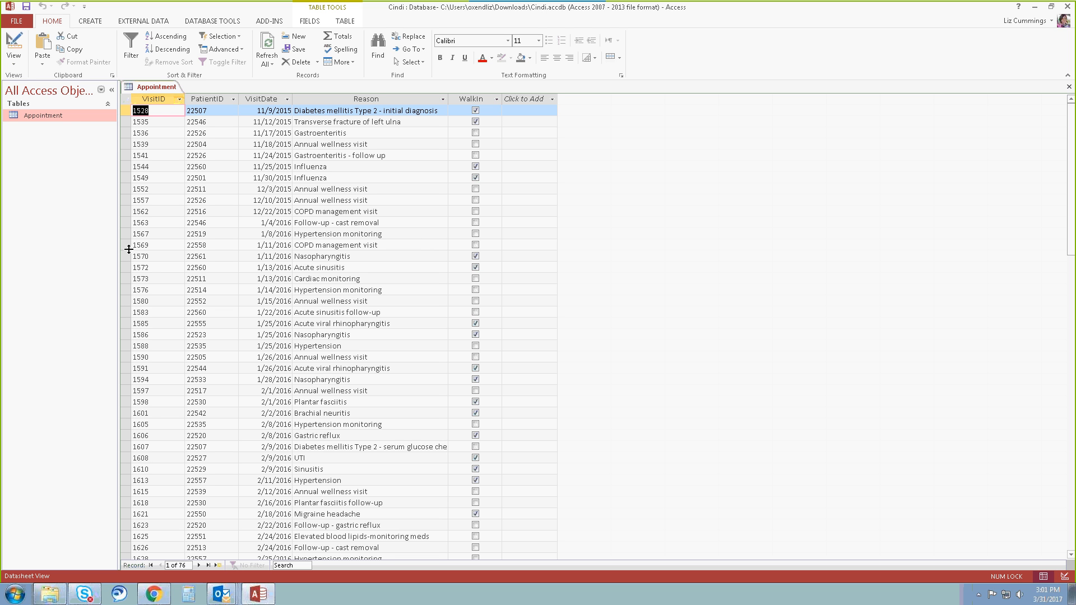
{"action": "left_click", "coordinate": [126, 98]}
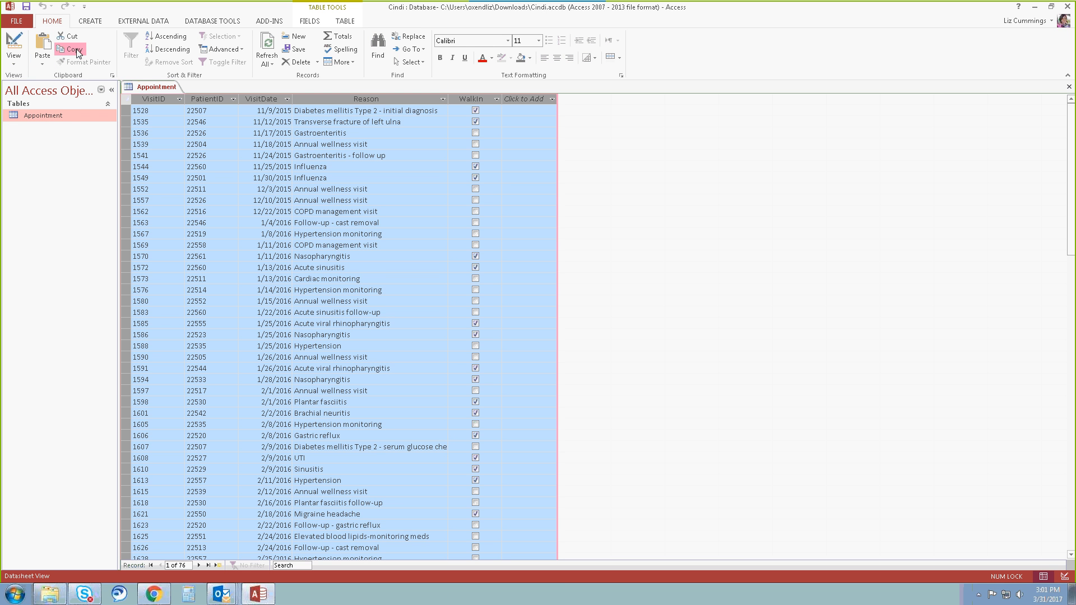
{"action": "left_click", "coordinate": [75, 50]}
Close the Appointment table, keeping the copied data on the Clipboard, and close the Cindi database.
{"action": "left_click", "coordinate": [1069, 86]}
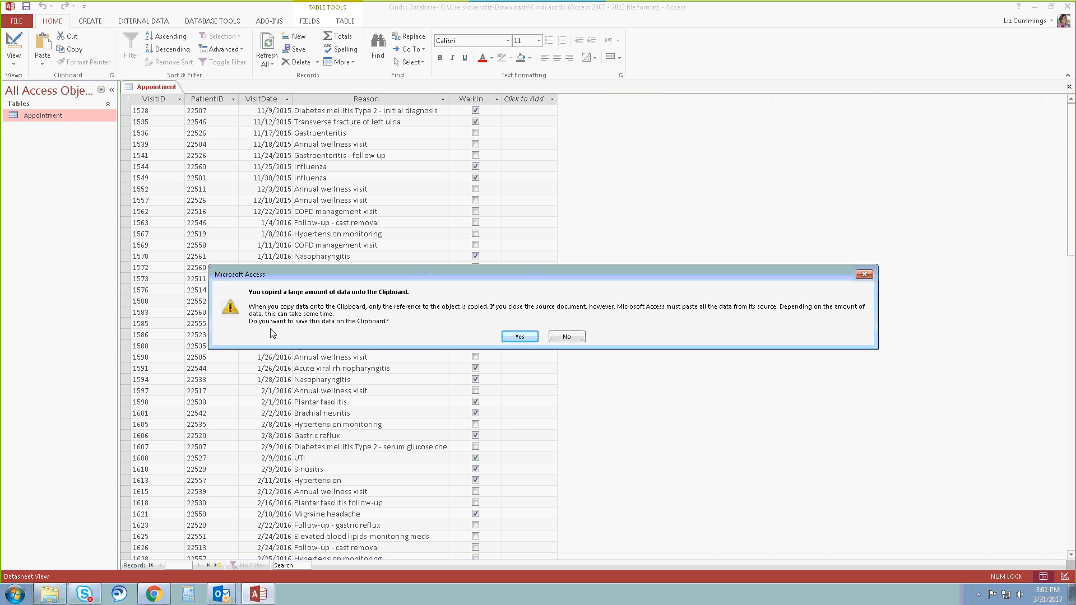
{"action": "left_click", "coordinate": [521, 337]}
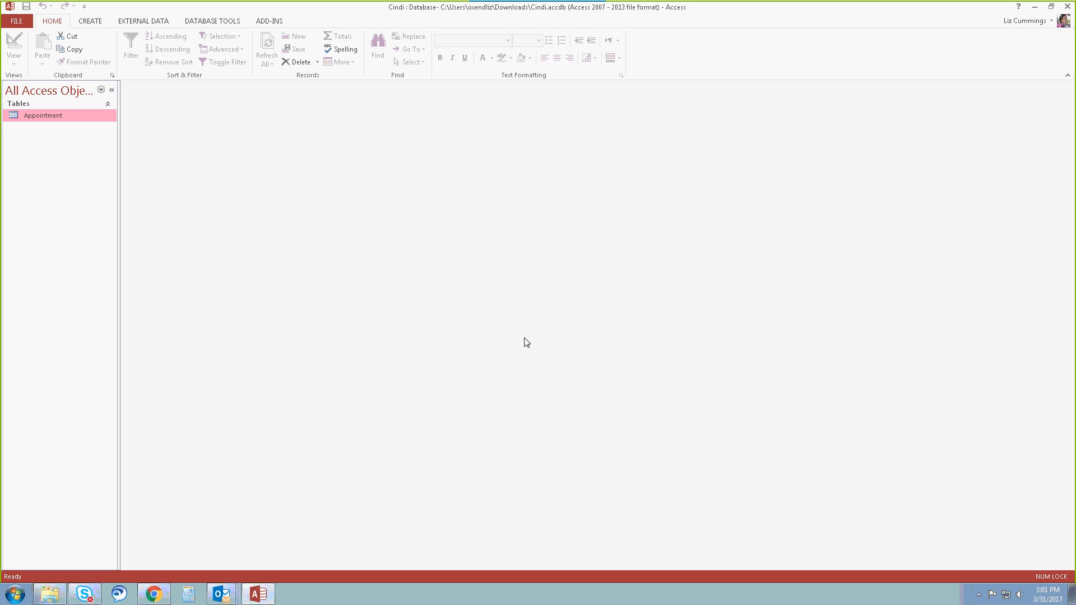
{"action": "left_click", "coordinate": [17, 22]}
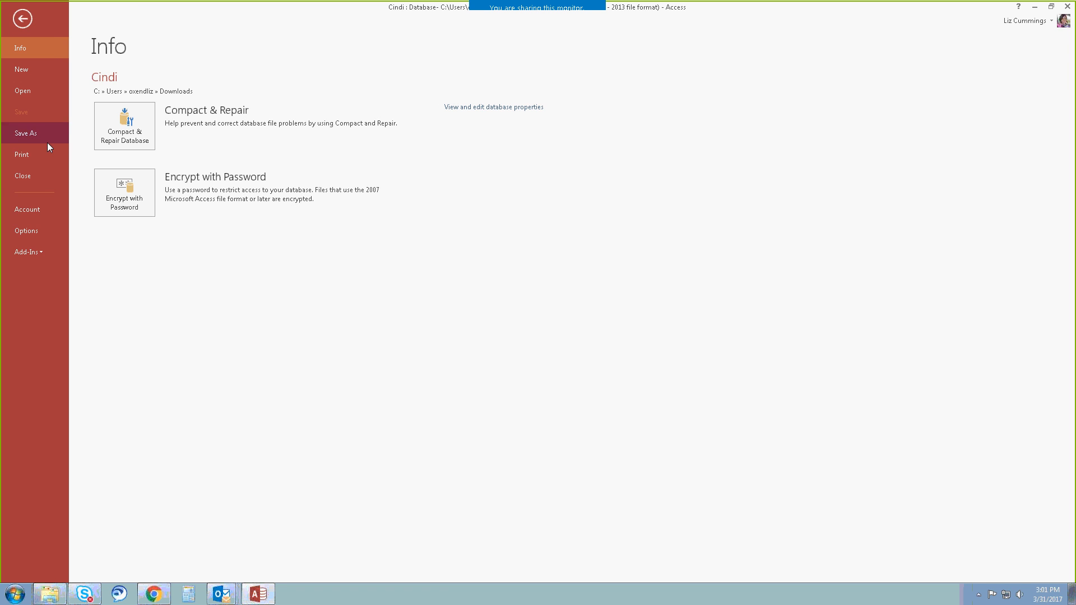
{"action": "left_click", "coordinate": [39, 175]}
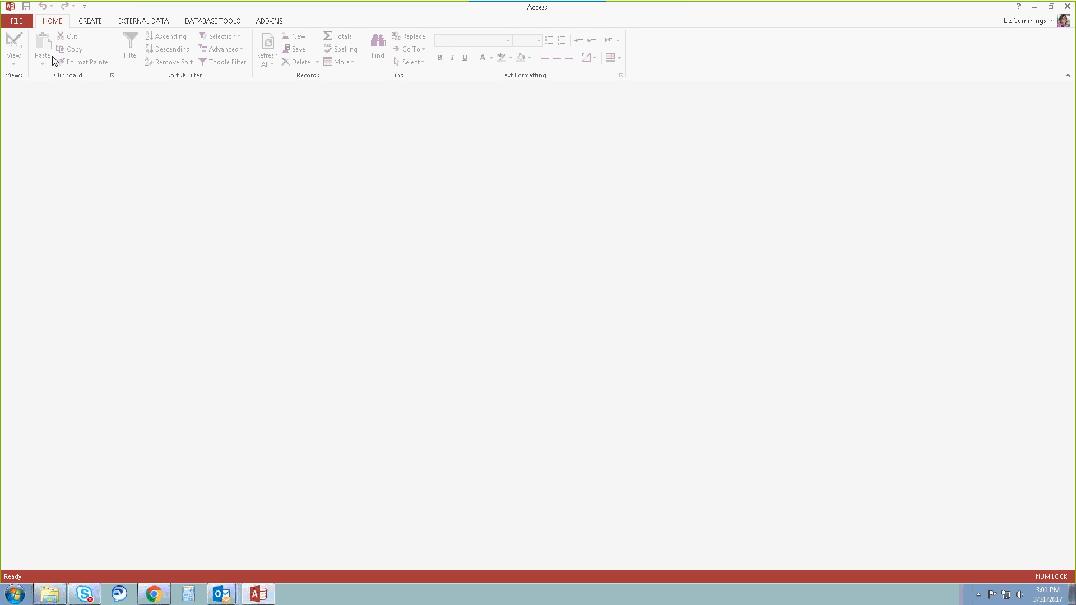
{"action": "left_click", "coordinate": [9, 25]}
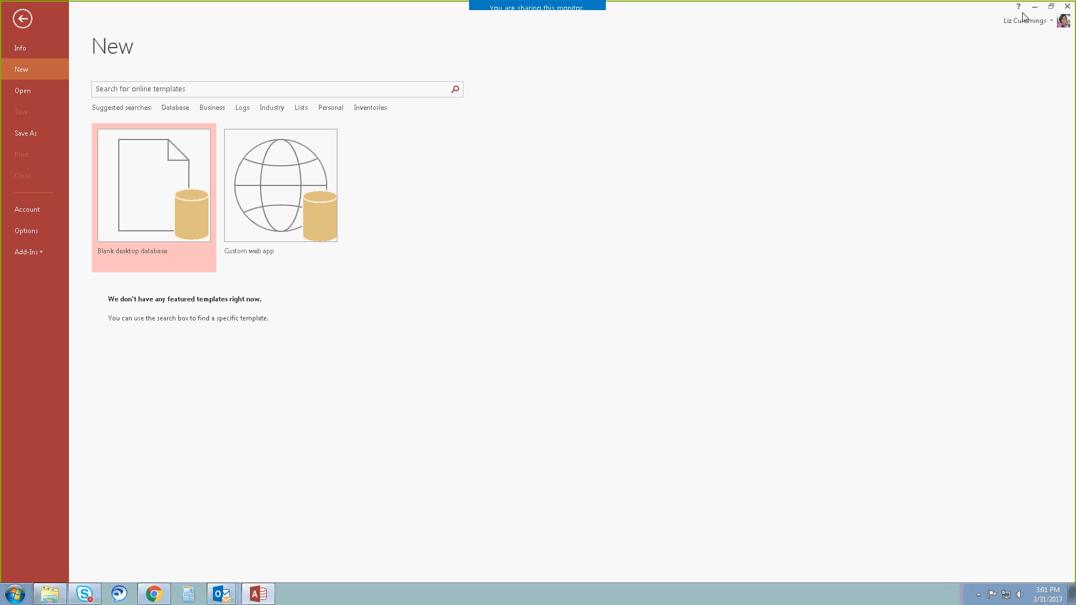
{"action": "key", "text": "Escape"}
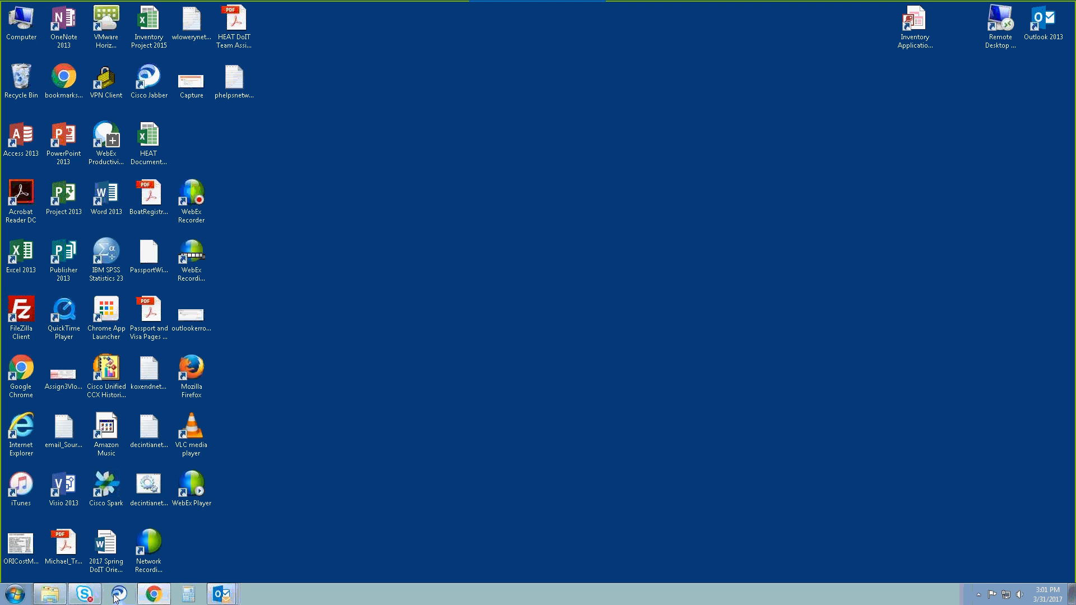
Start Access 2013 again, reopen the recent Chatham database, and open its Visit table in Datasheet view.
{"action": "left_click", "coordinate": [14, 595]}
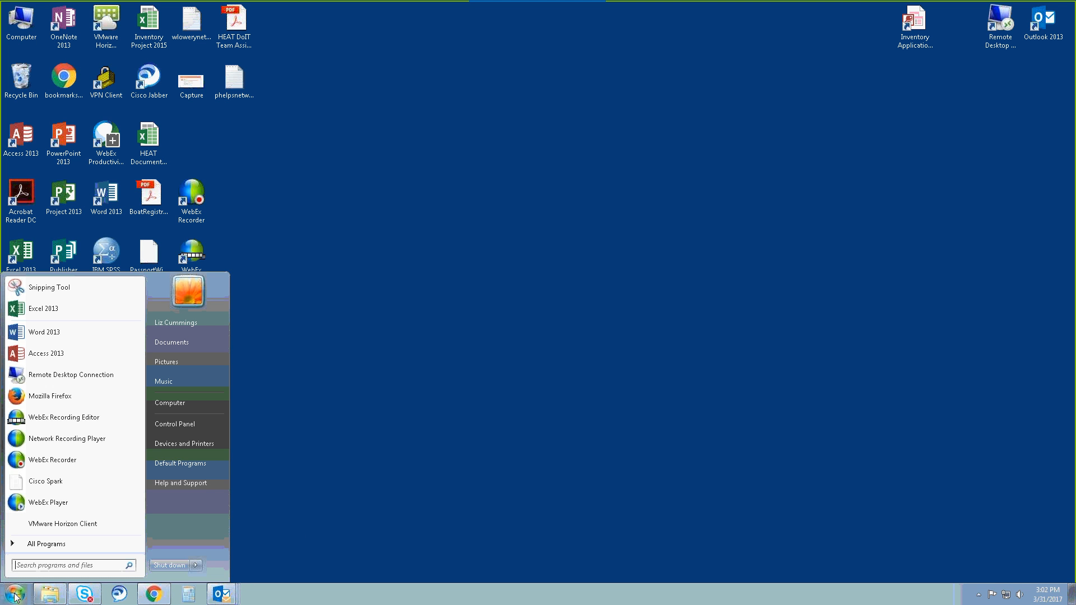
{"action": "left_click", "coordinate": [45, 354]}
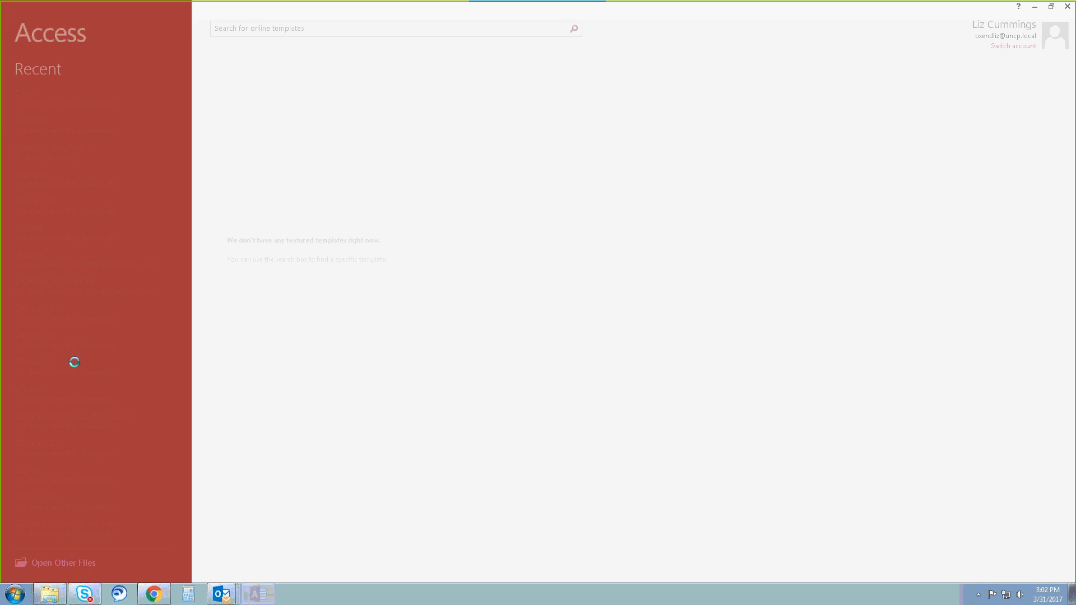
{"action": "left_click", "coordinate": [48, 125]}
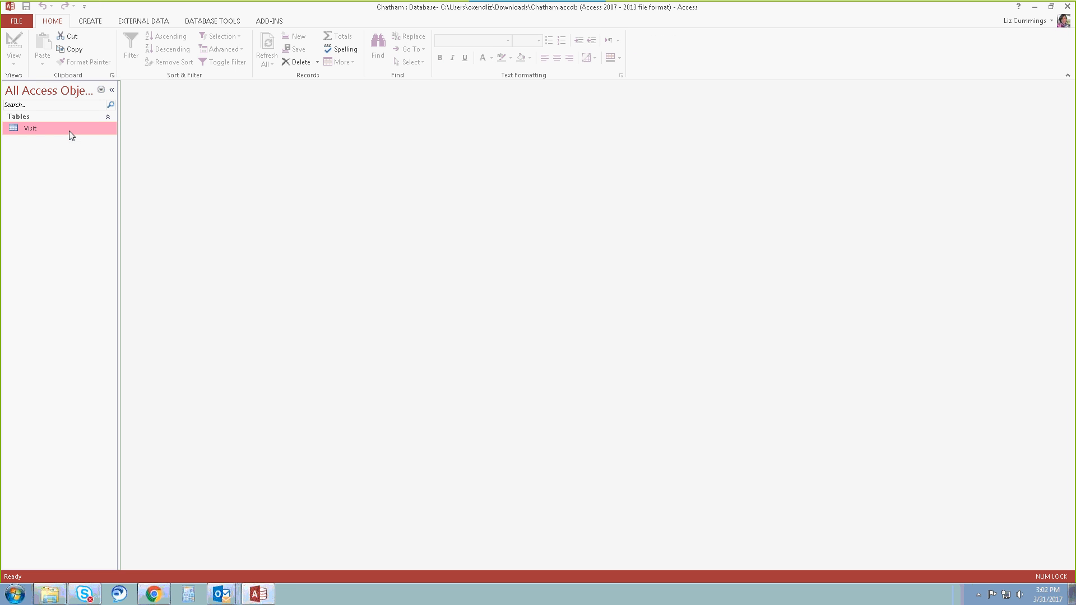
{"action": "double_click", "coordinate": [69, 130]}
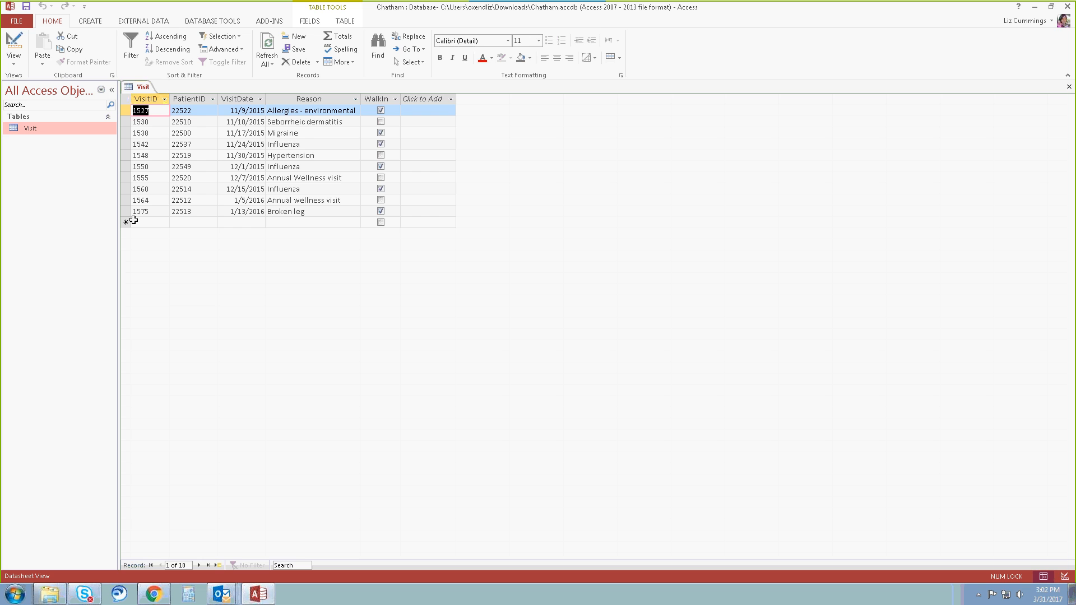
{"action": "double_click", "coordinate": [69, 130]}
Paste the copied Appointment records into the Visit table, starting at the new blank record row.
{"action": "left_click", "coordinate": [125, 222]}
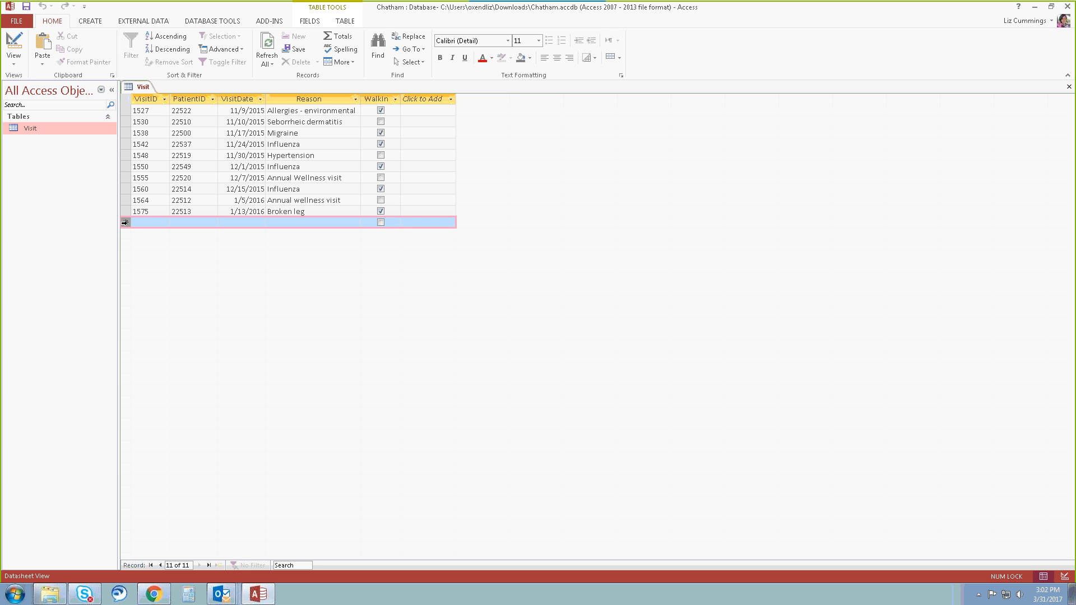
{"action": "left_click", "coordinate": [43, 50]}
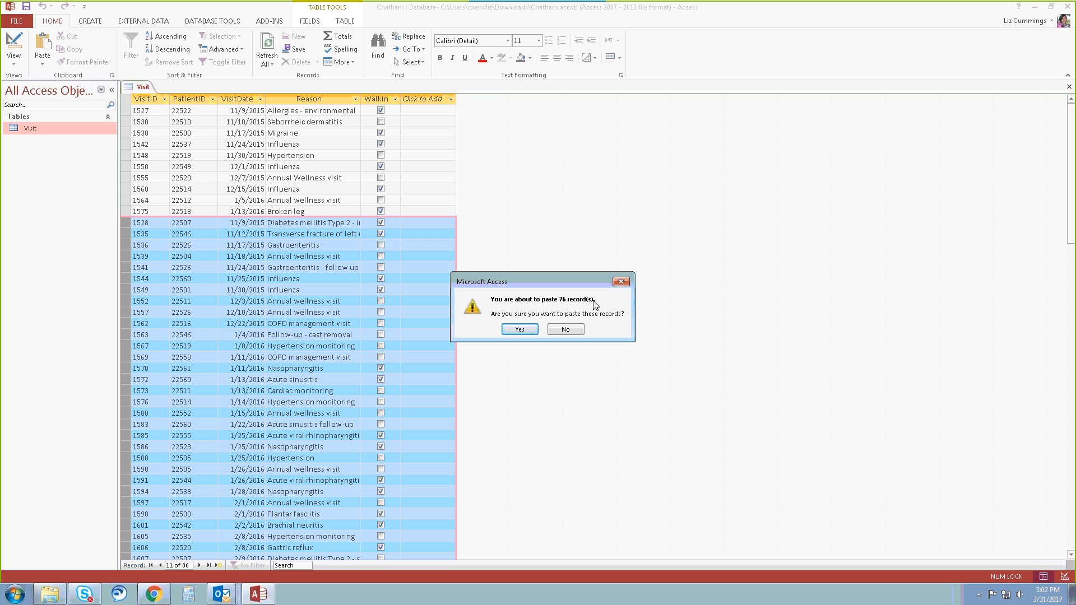
{"action": "left_click", "coordinate": [520, 329]}
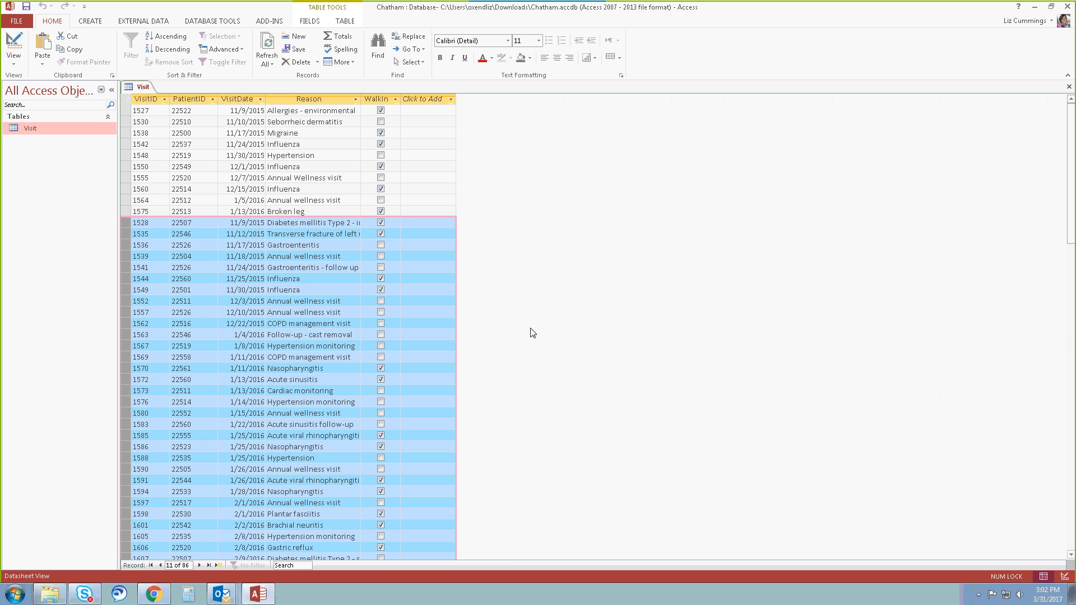
Resize all columns of the Visit table to their best fit, including the longer entries in the Reason column.
{"action": "left_click", "coordinate": [125, 98]}
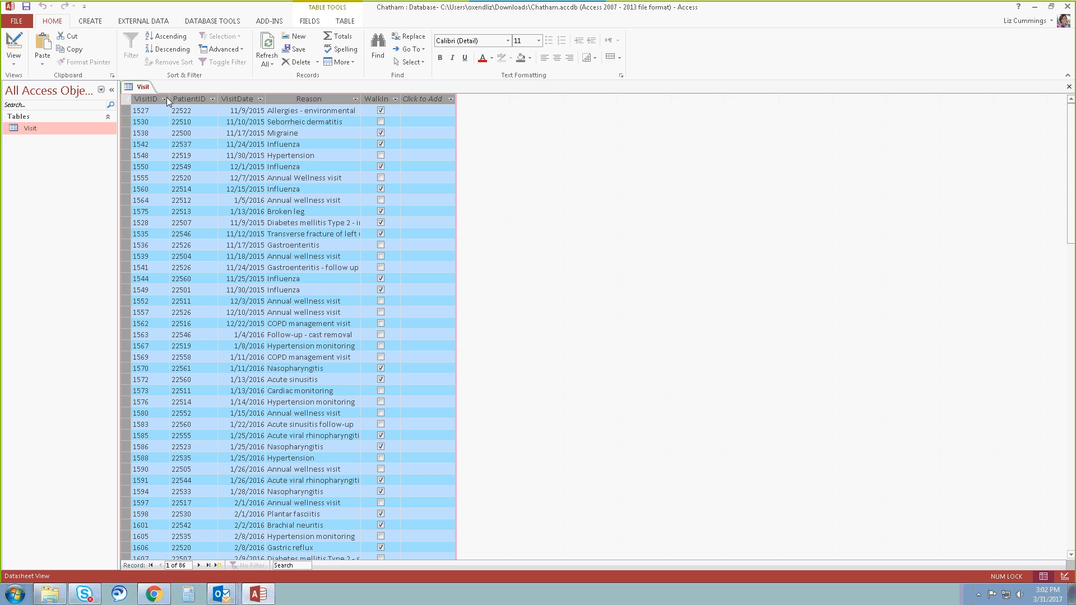
{"action": "left_click_drag", "start_coordinate": [170, 98], "coordinate": [170, 98]}
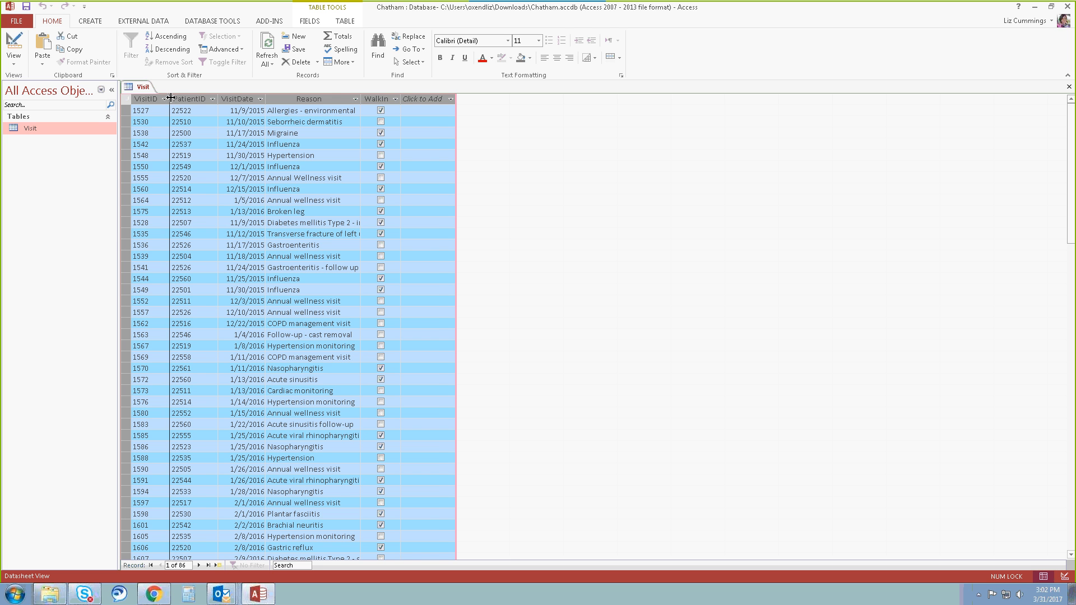
{"action": "double_click", "coordinate": [170, 98]}
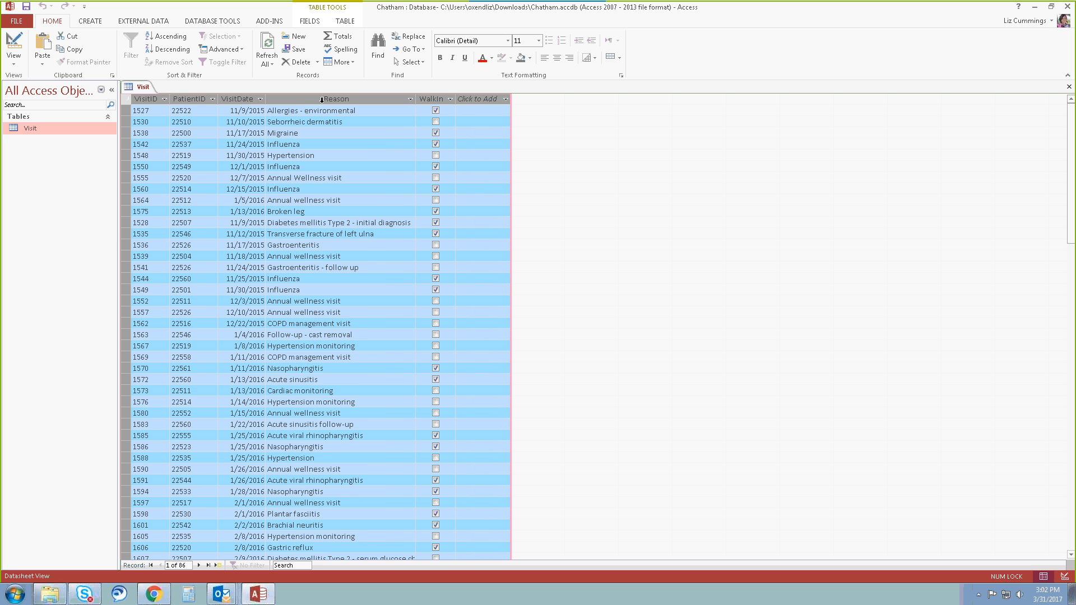
{"action": "scroll", "coordinate": [383, 426], "scroll_direction": "down", "scroll_amount": 4}
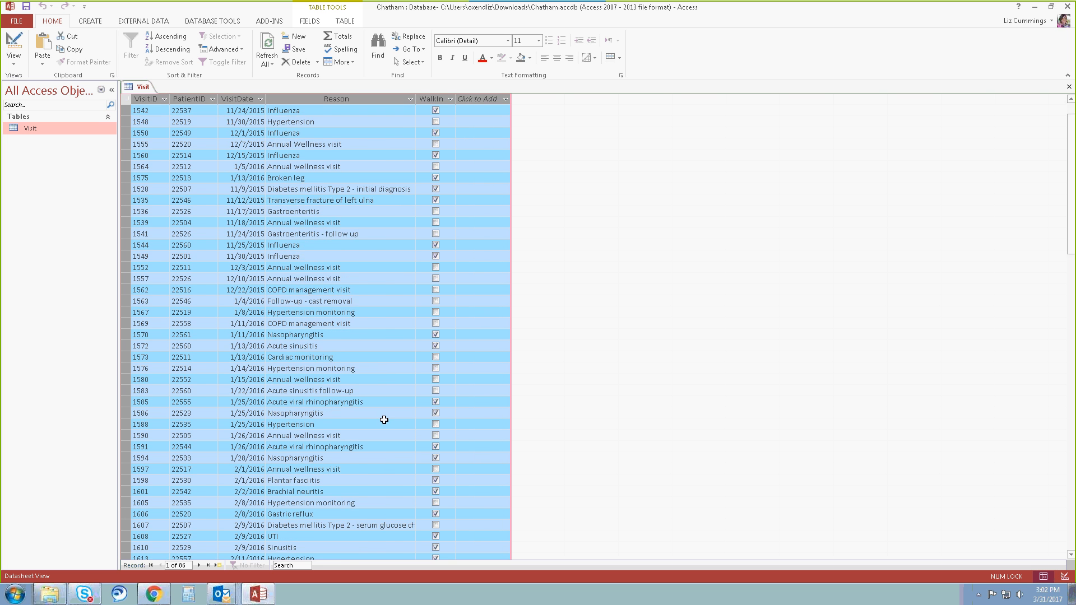
{"action": "double_click", "coordinate": [415, 98]}
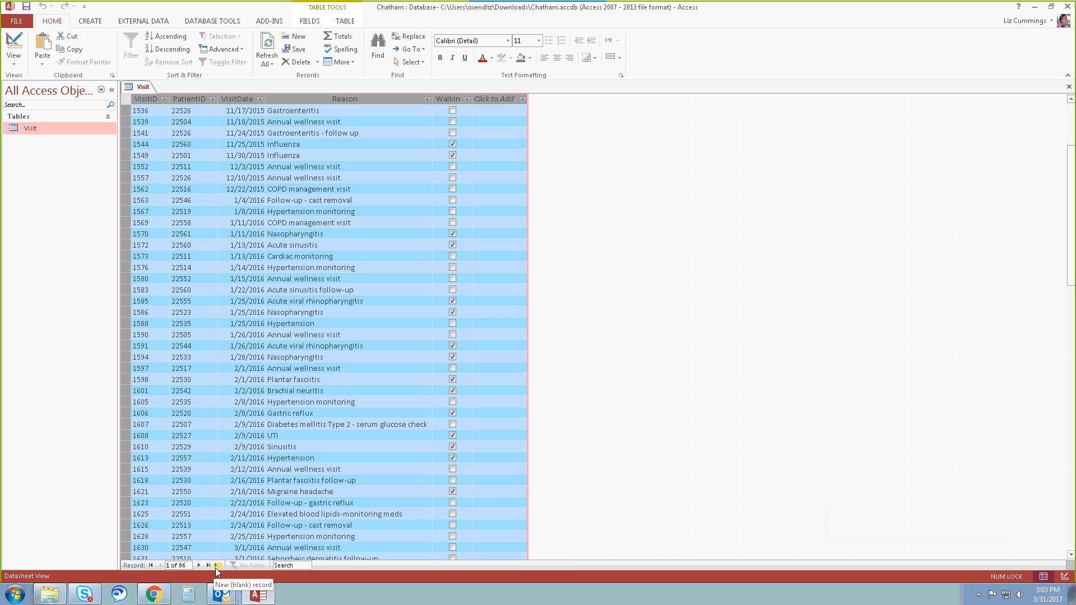
Go directly to record 55 in the Visit table.
{"action": "left_click", "coordinate": [184, 565]}
{"action": "left_click_drag", "start_coordinate": [177, 566], "coordinate": [166, 566]}
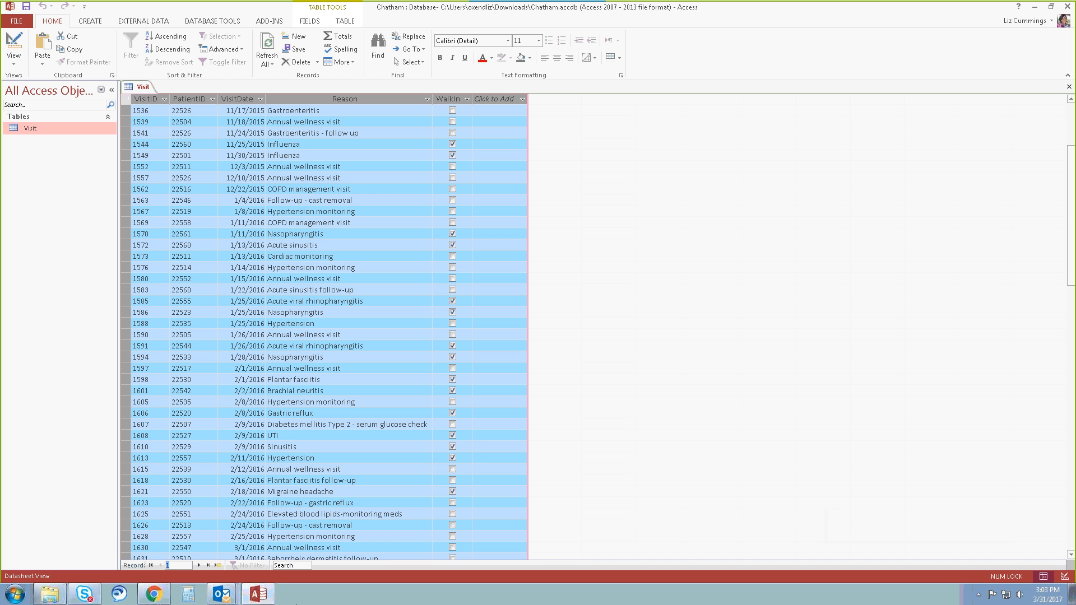
{"action": "type", "text": "55"}
{"action": "key", "text": "Return"}
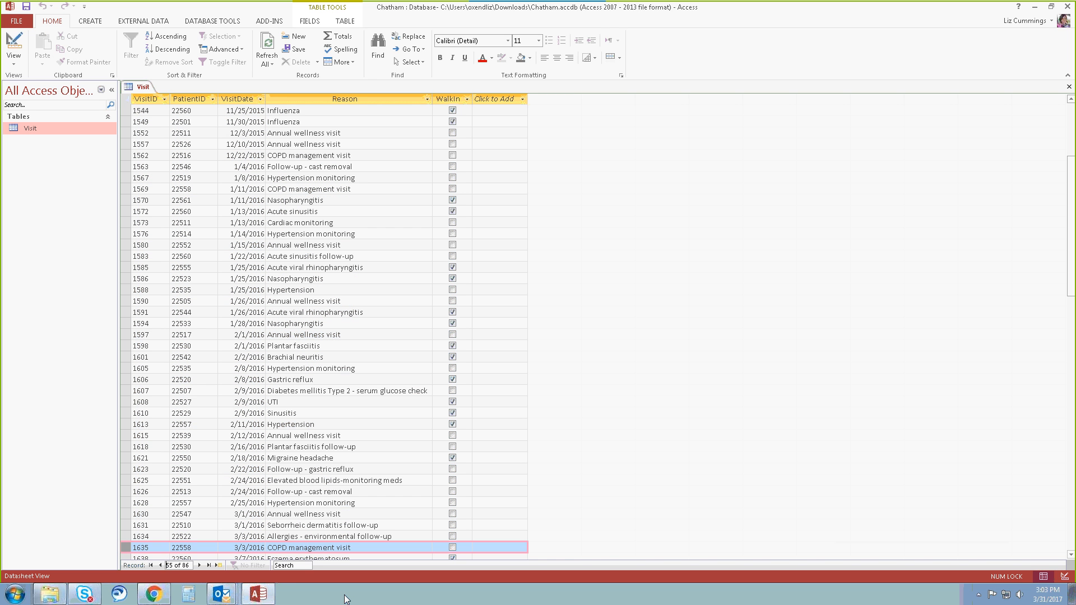
Browse the Visit table's records by going to record 1, stepping forward to record 5, and jumping to the last and first records.
{"action": "left_click", "coordinate": [185, 566]}
{"action": "type", "text": "1"}
{"action": "key", "text": "Return"}
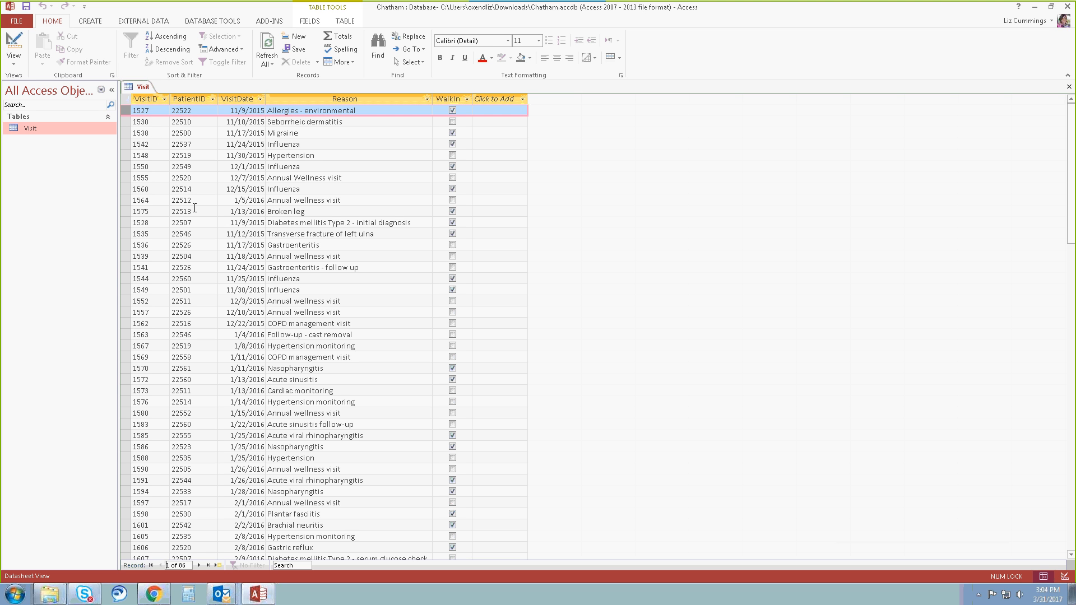
{"action": "left_click", "coordinate": [199, 565]}
{"action": "left_click", "coordinate": [200, 565]}
{"action": "left_click", "coordinate": [200, 565]}
{"action": "left_click", "coordinate": [200, 565]}
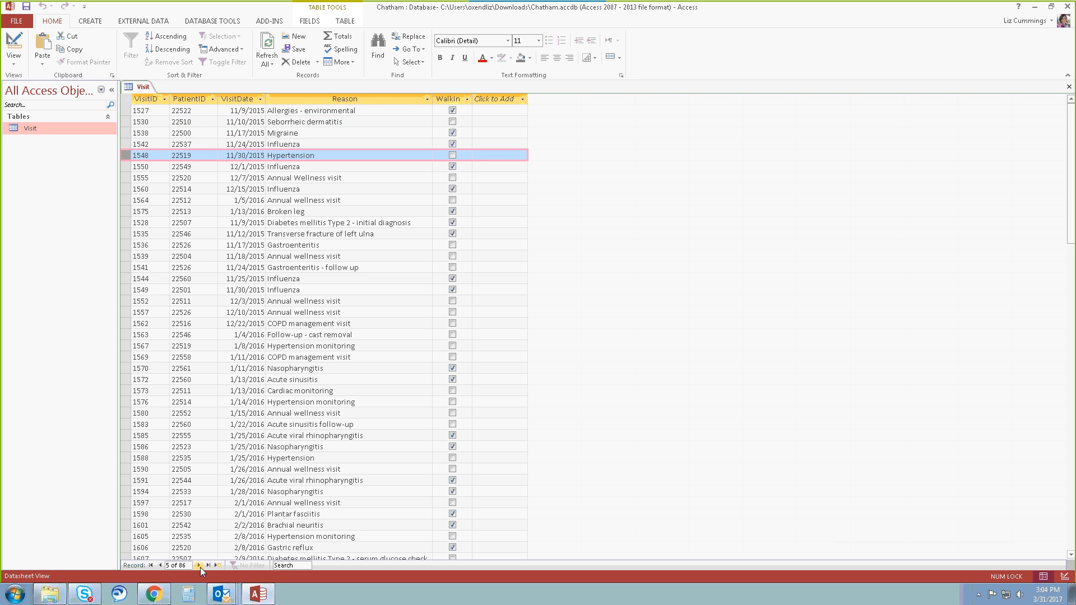
{"action": "left_click", "coordinate": [208, 565]}
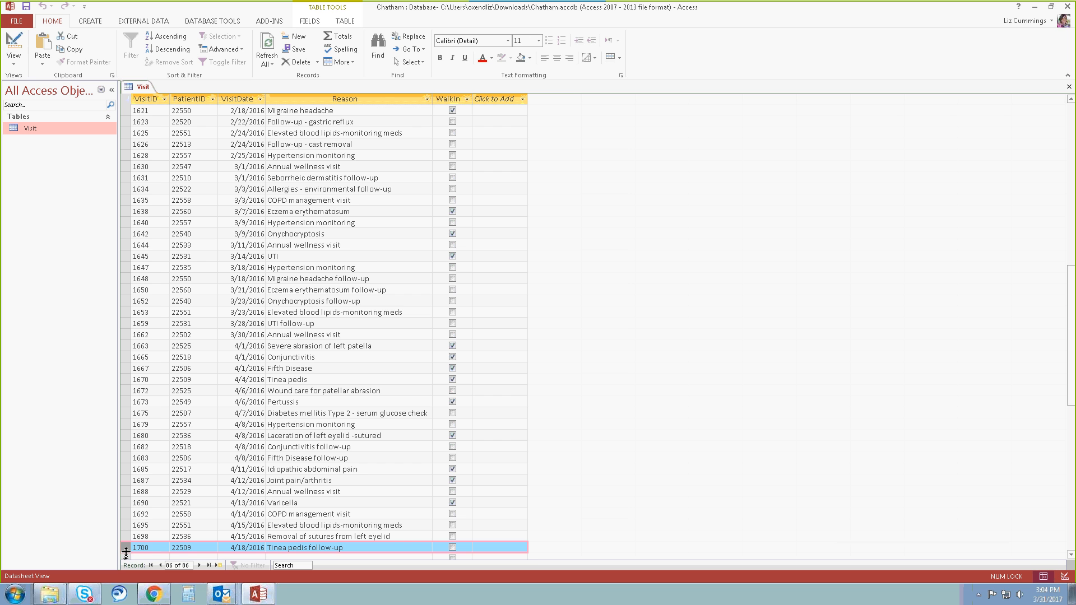
{"action": "left_click", "coordinate": [151, 565]}
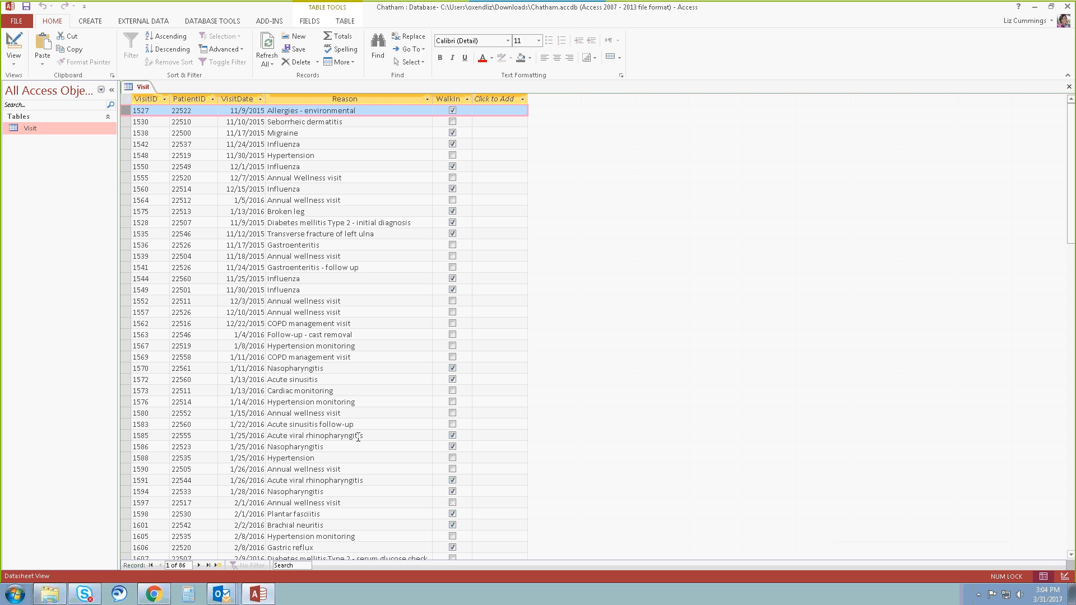
Close the Visit table with its layout changes saved, and reopen it in Datasheet view.
{"action": "left_click", "coordinate": [1068, 86]}
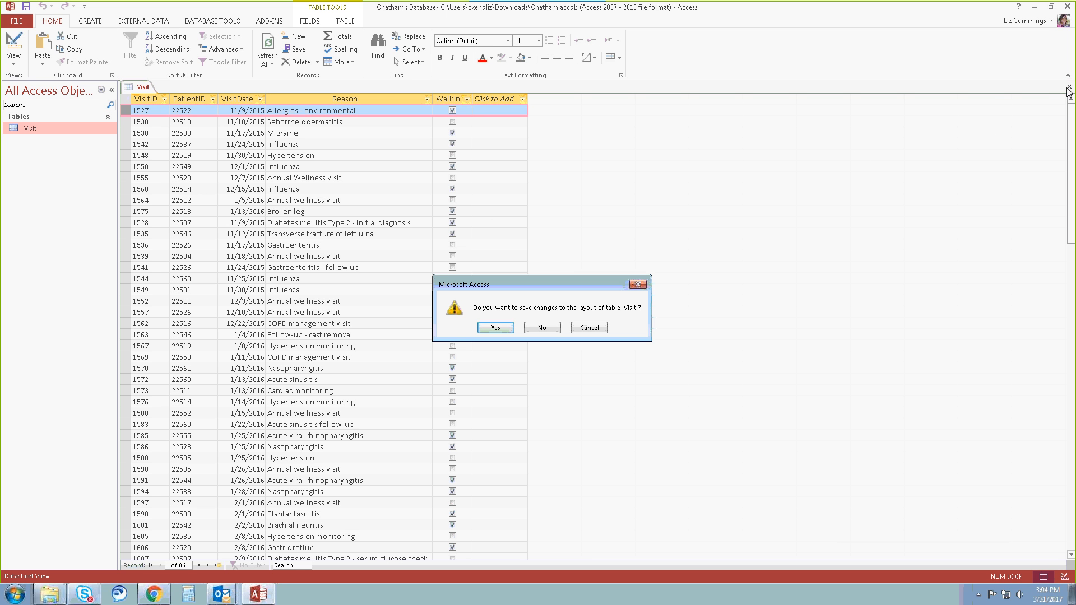
{"action": "left_click", "coordinate": [495, 328]}
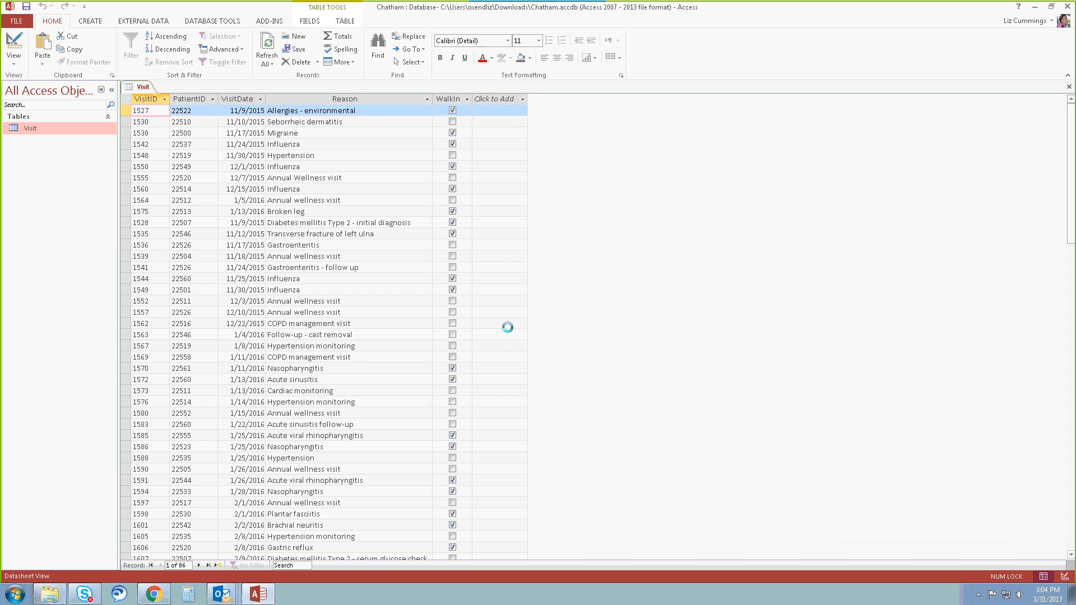
{"action": "double_click", "coordinate": [42, 127]}
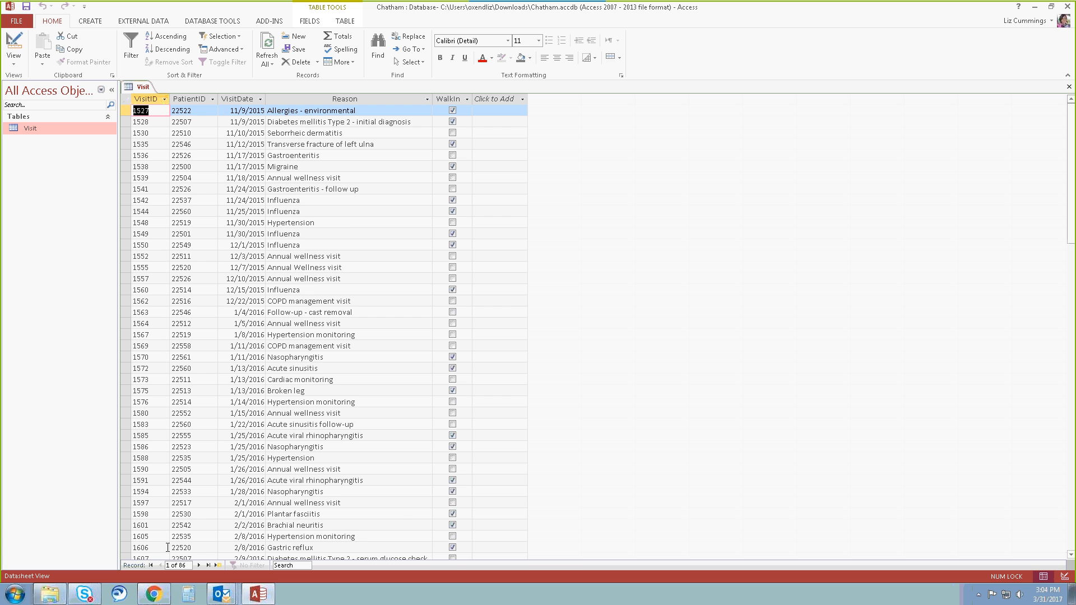
Check the order of the Visit table's records down to the final one, and close the table.
{"action": "scroll", "coordinate": [164, 447], "scroll_direction": "down", "scroll_amount": 14}
{"action": "scroll", "coordinate": [164, 446], "scroll_direction": "down", "scroll_amount": 6}
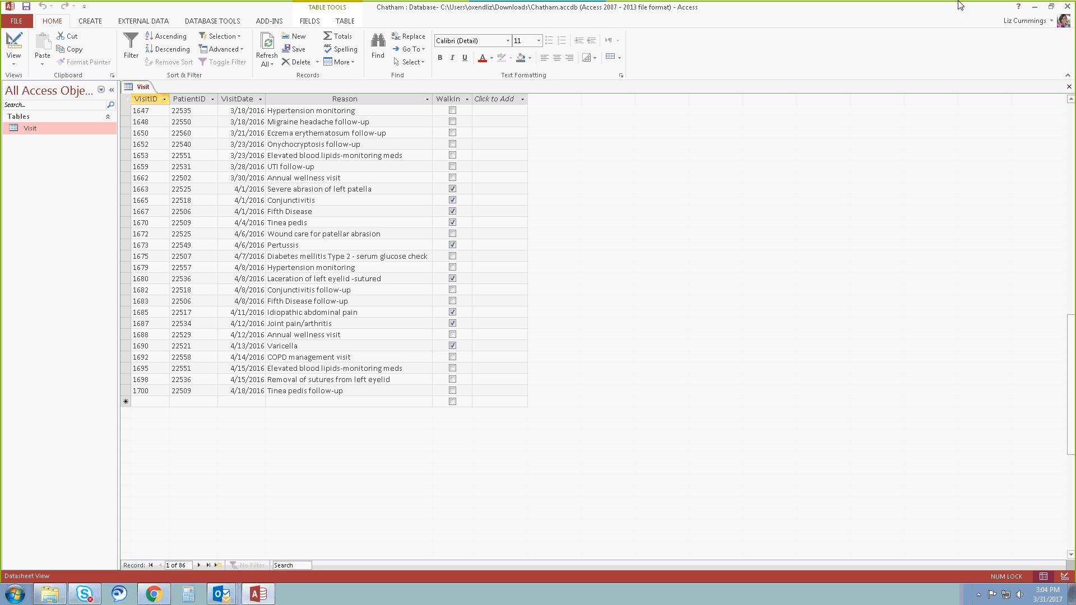
{"action": "left_click", "coordinate": [1069, 87]}
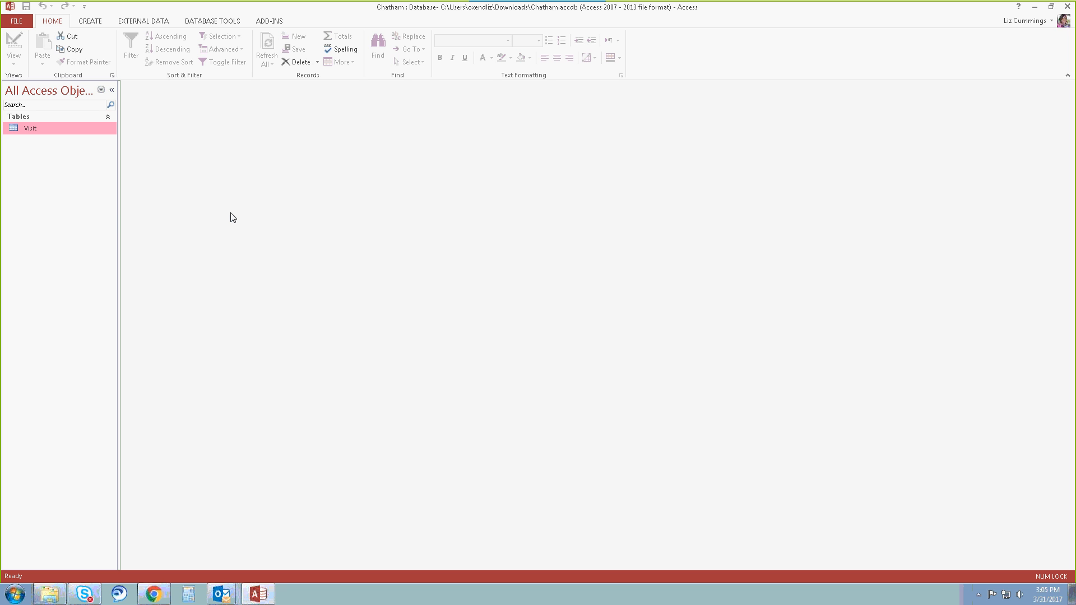
Start a new query with the Simple Query Wizard, using the Visit table as its source.
{"action": "left_click", "coordinate": [92, 22]}
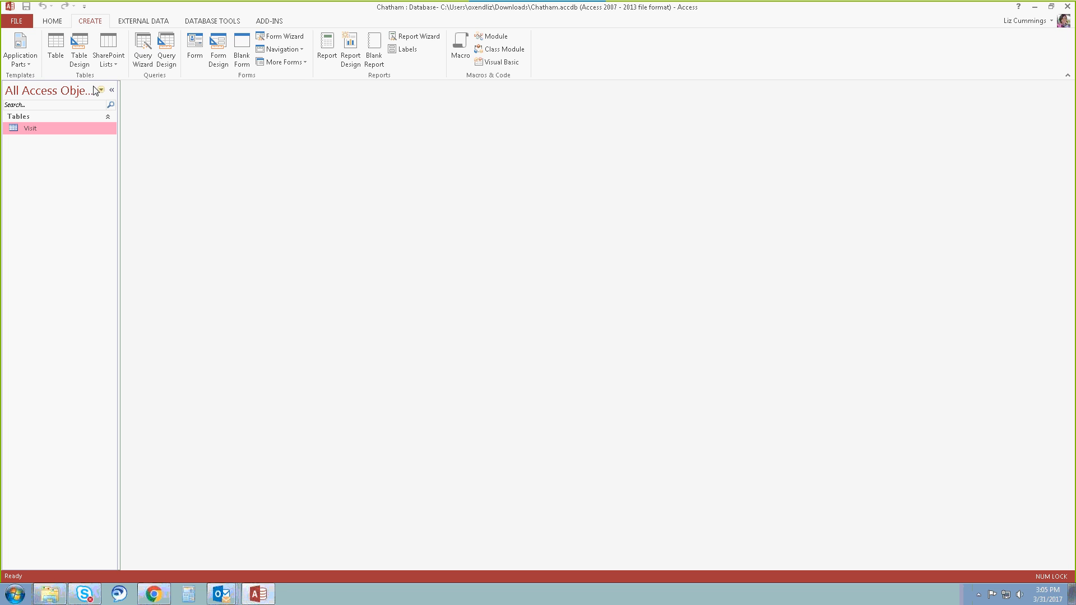
{"action": "left_click", "coordinate": [145, 54]}
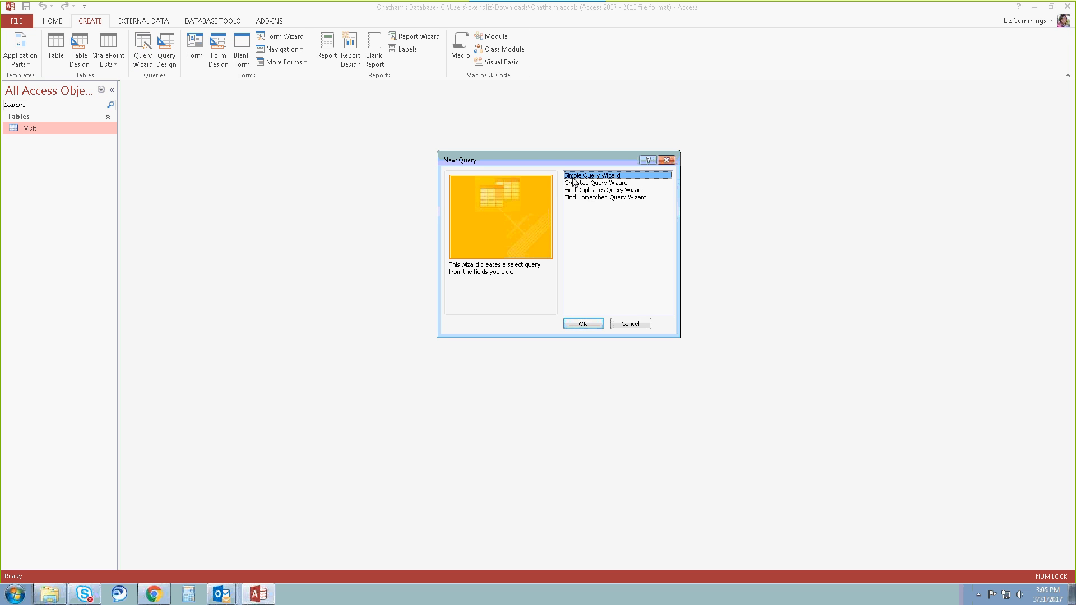
{"action": "left_click", "coordinate": [585, 325]}
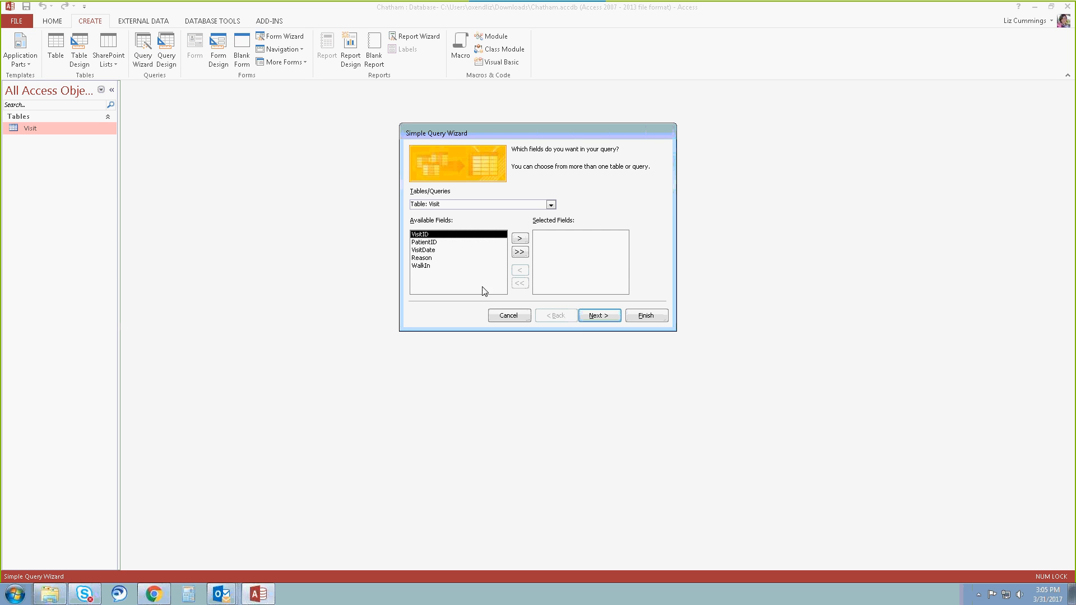
{"action": "left_click", "coordinate": [551, 204]}
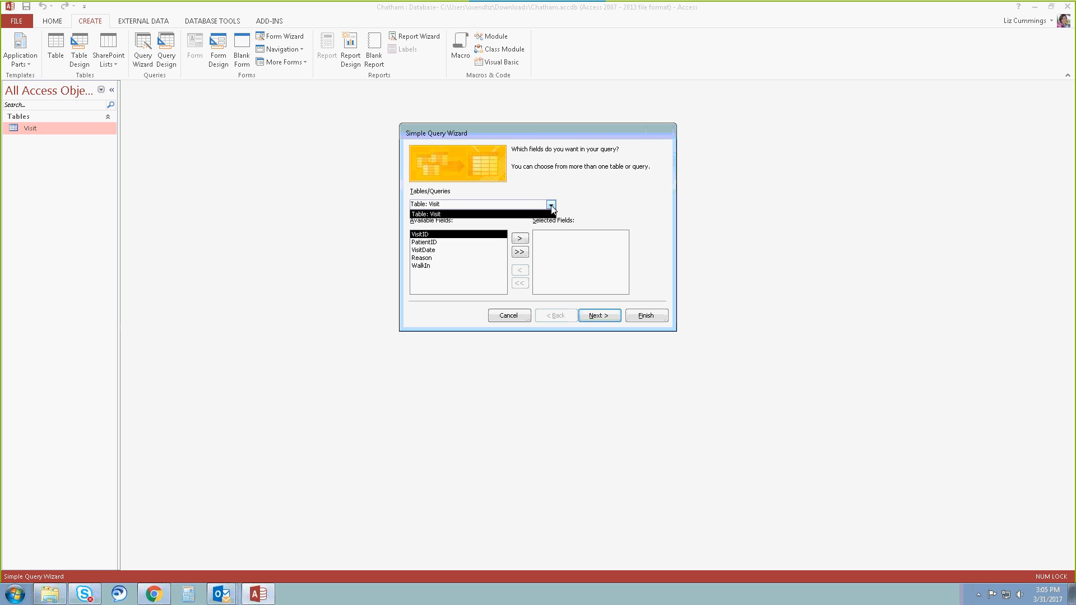
{"action": "left_click", "coordinate": [552, 205]}
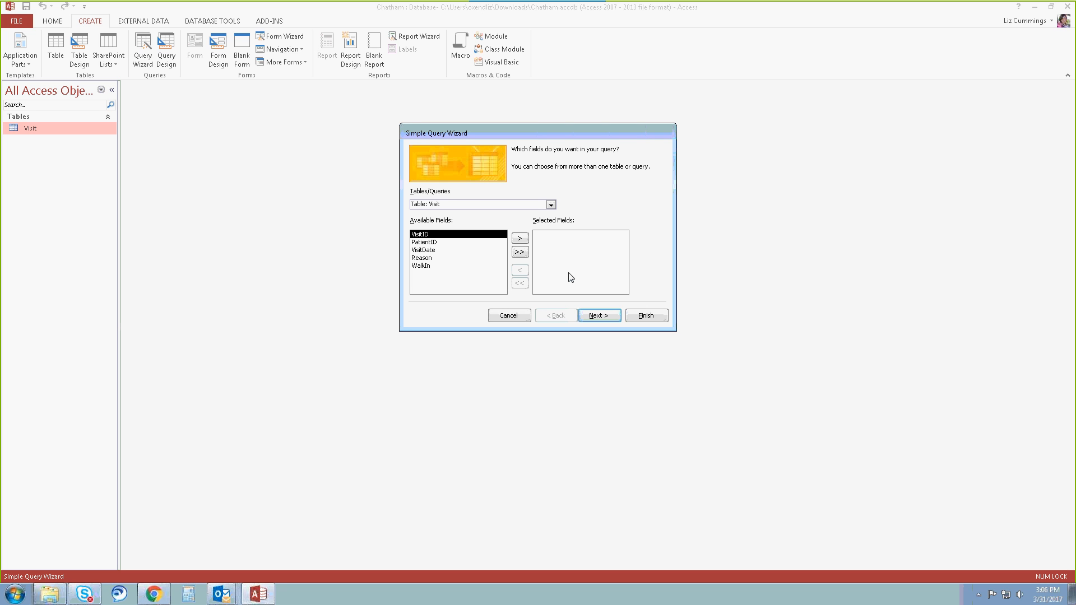
Include only the VisitID, VisitDate and Reason fields in the query, in that order, and continue to the title page.
{"action": "left_click", "coordinate": [519, 252]}
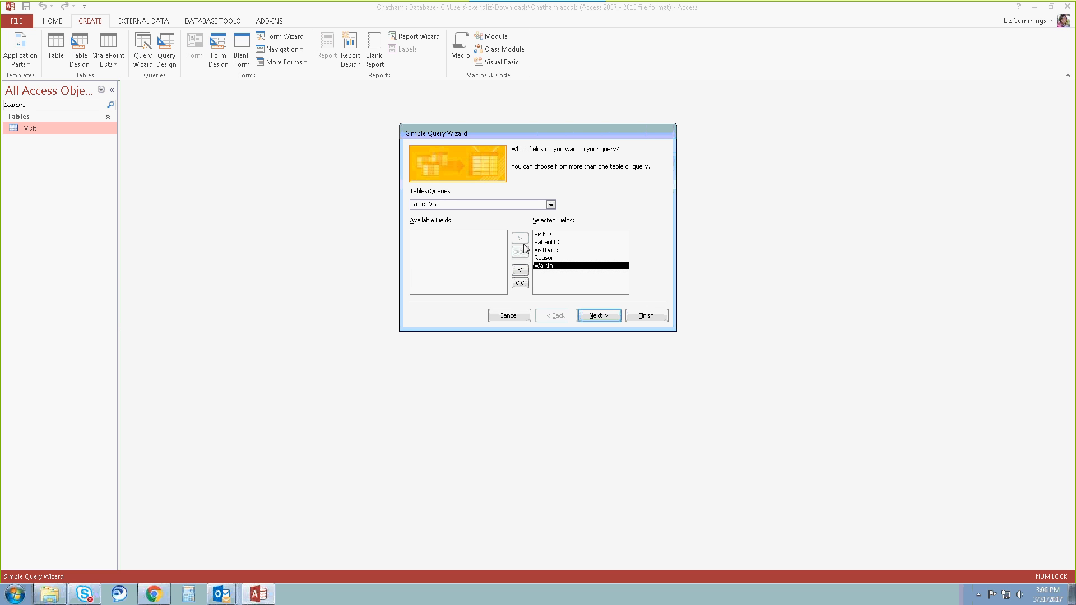
{"action": "left_click", "coordinate": [521, 284]}
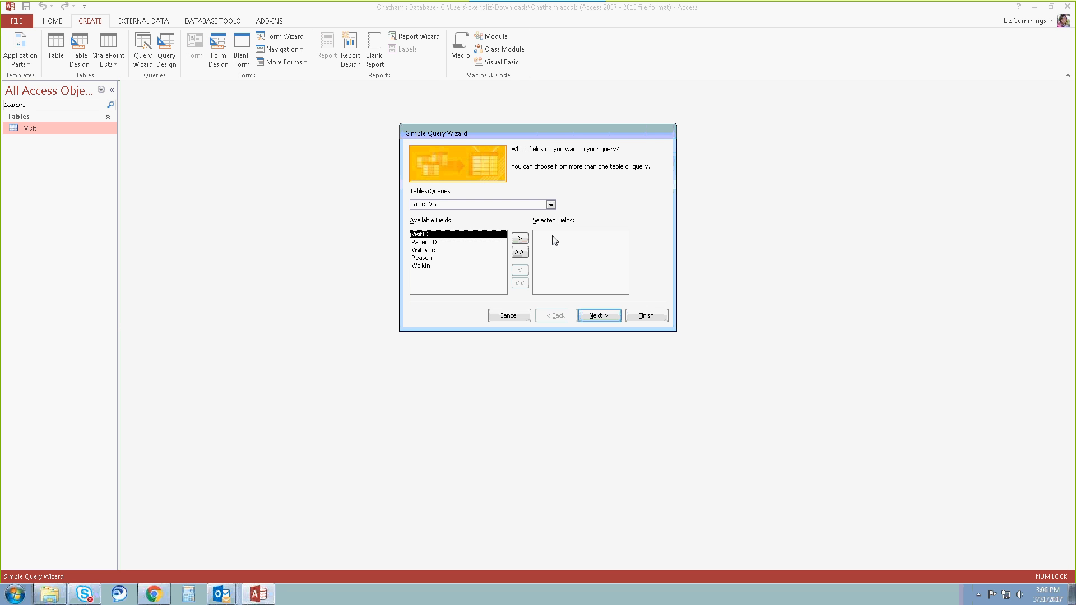
{"action": "left_click", "coordinate": [520, 240]}
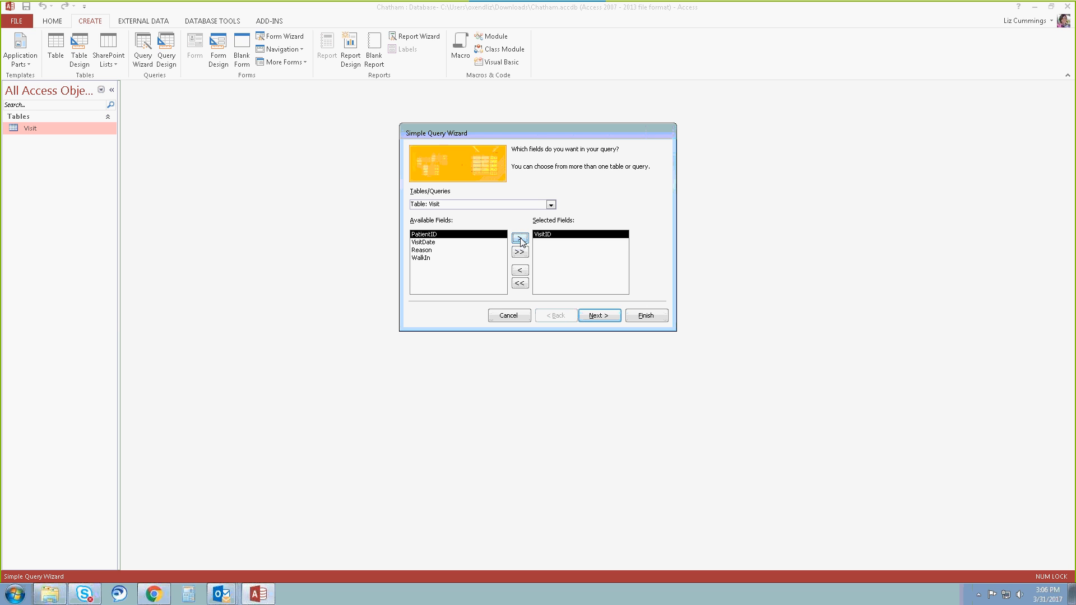
{"action": "left_click", "coordinate": [448, 243]}
{"action": "left_click", "coordinate": [519, 239]}
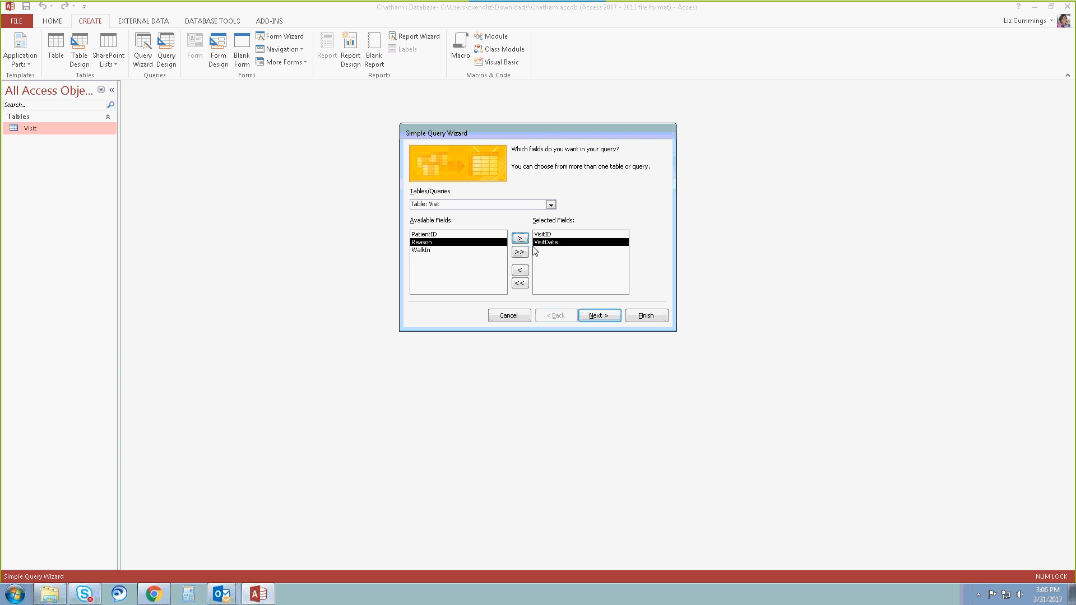
{"action": "left_click", "coordinate": [523, 240]}
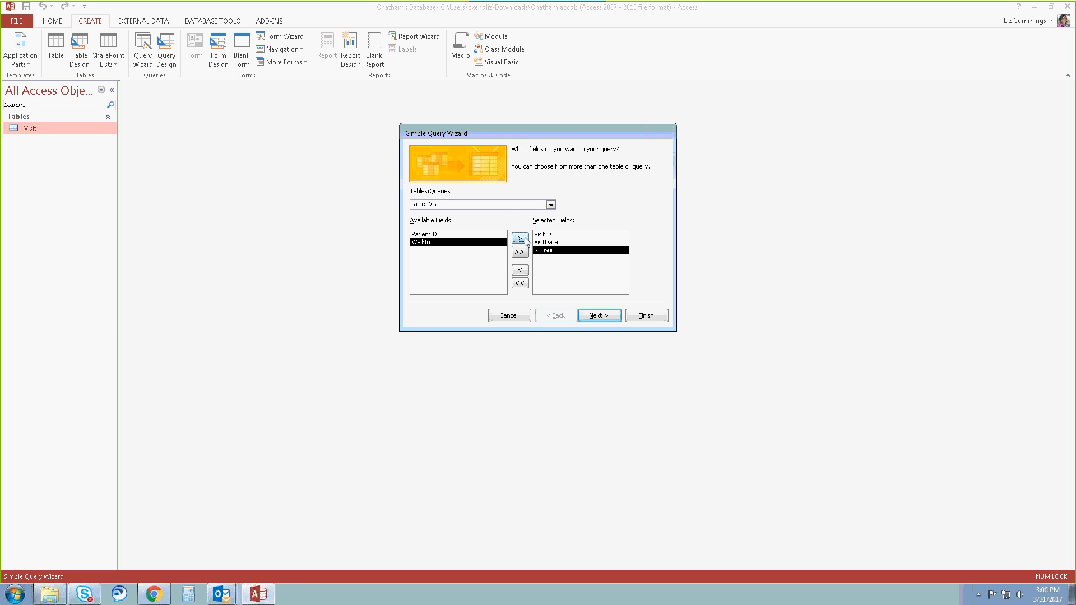
{"action": "left_click", "coordinate": [607, 316]}
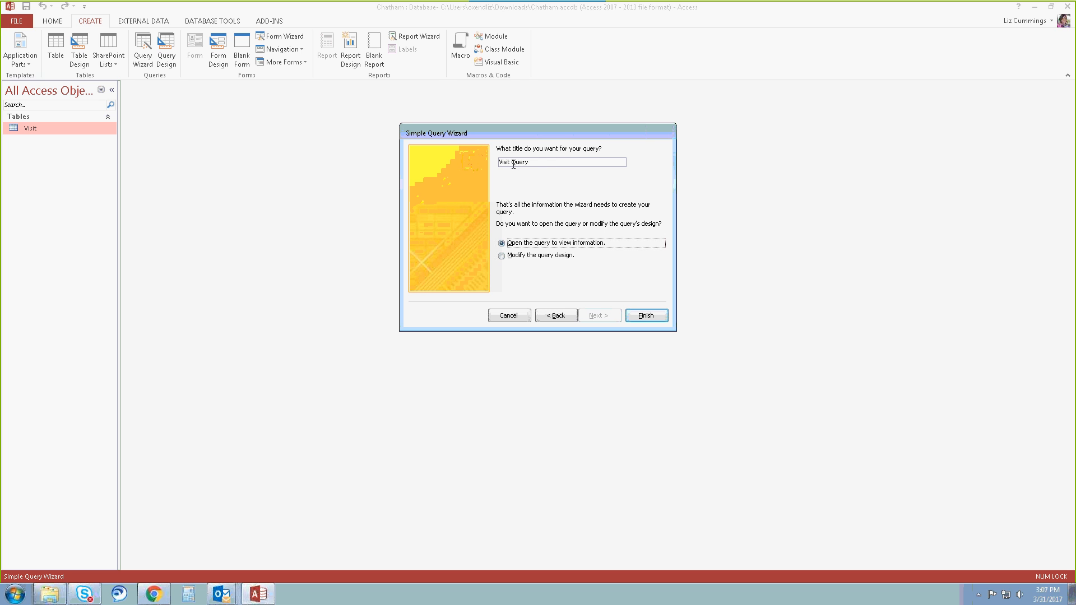
Title the query VisitList and finish the wizard with the query opened to view its information.
{"action": "left_click_drag", "start_coordinate": [511, 163], "coordinate": [568, 163]}
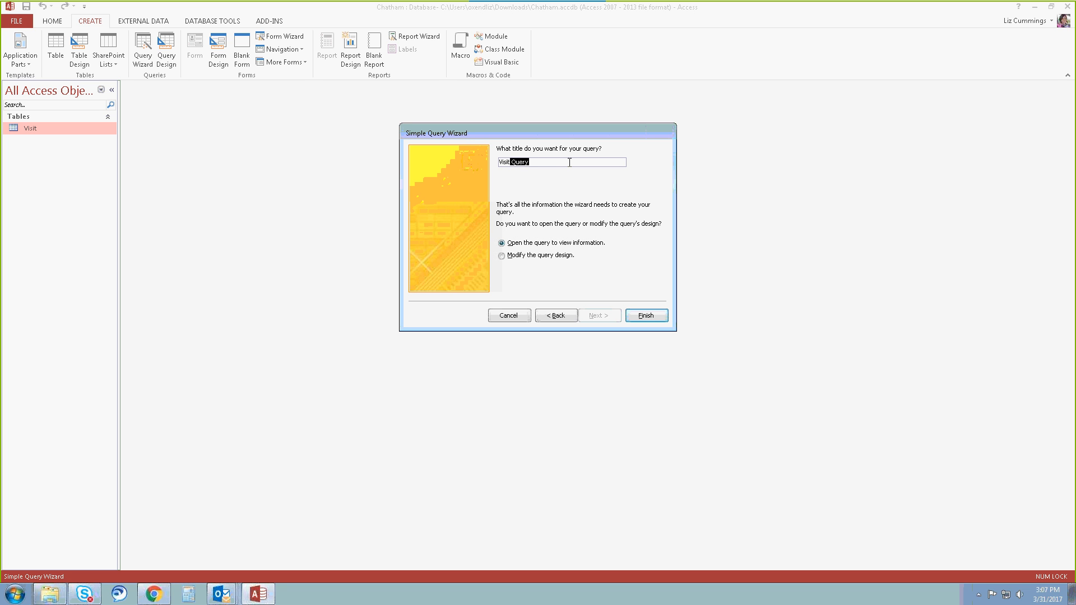
{"action": "key", "text": "BackSpace"}
{"action": "left_click", "coordinate": [646, 315]}
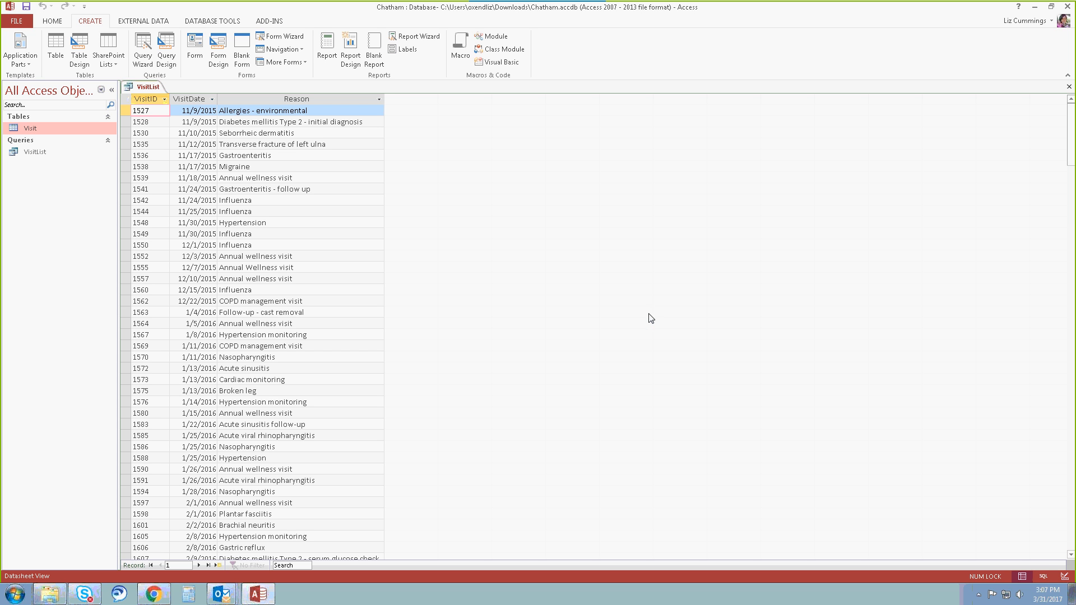
Resize all columns of the VisitList query to their best fit, and close the query with its layout saved.
{"action": "left_click", "coordinate": [125, 100]}
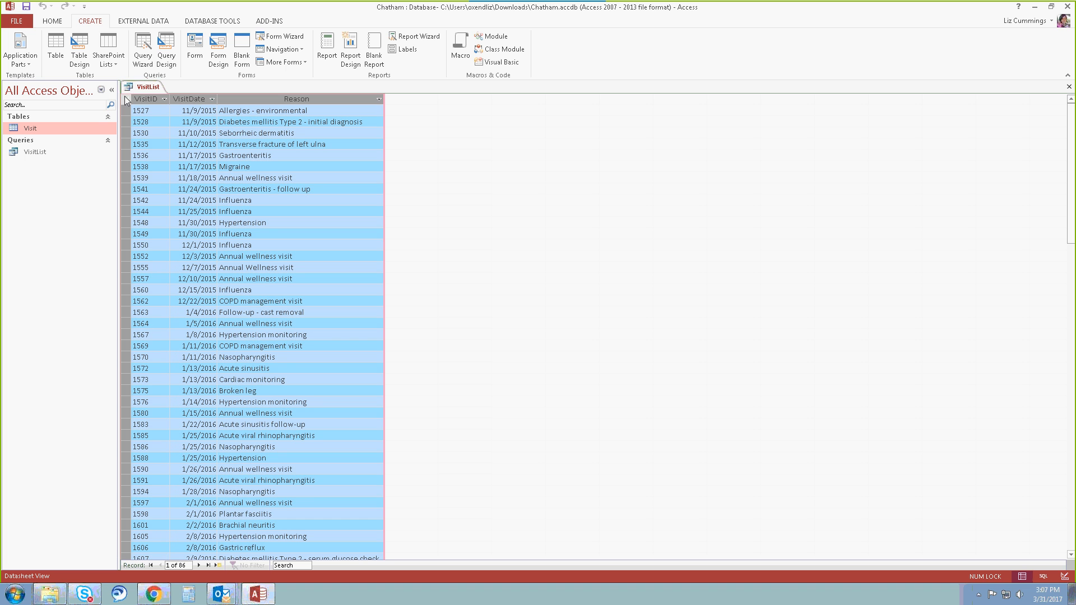
{"action": "double_click", "coordinate": [218, 99]}
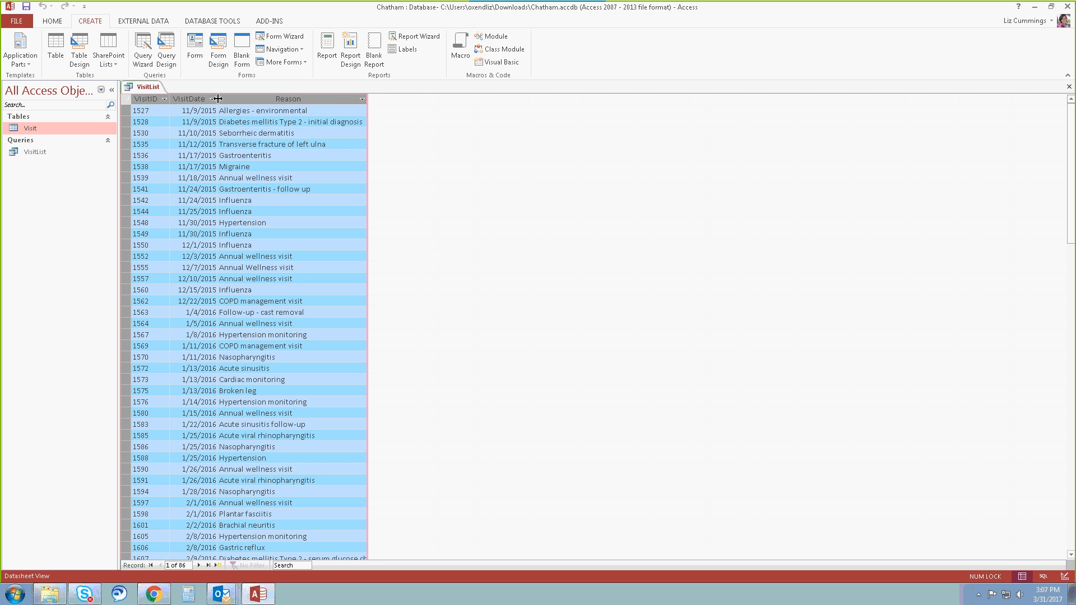
{"action": "left_click", "coordinate": [243, 144]}
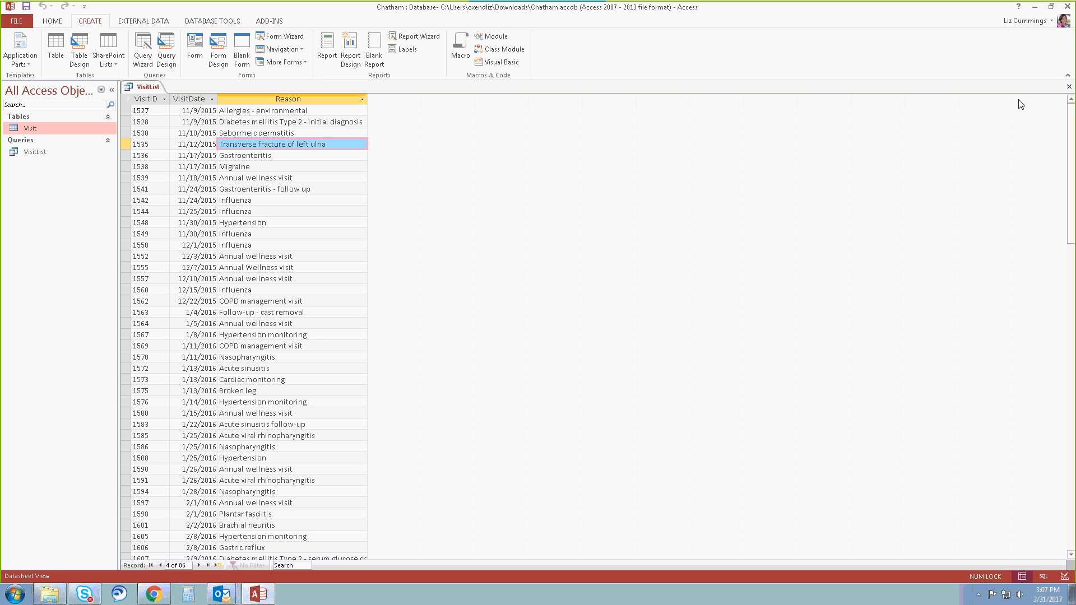
{"action": "left_click", "coordinate": [1069, 88]}
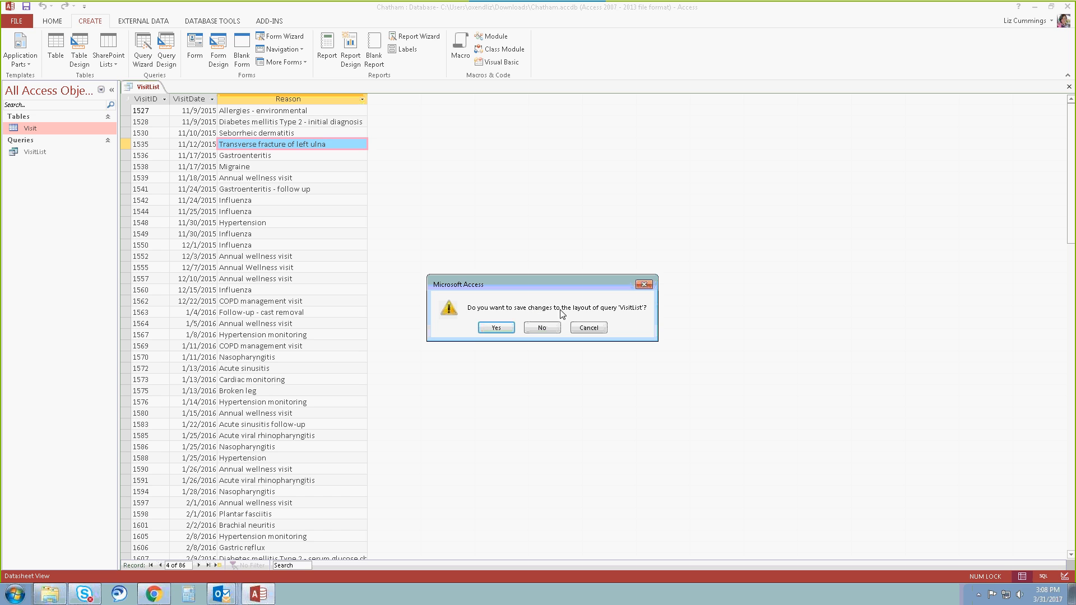
{"action": "left_click", "coordinate": [495, 329]}
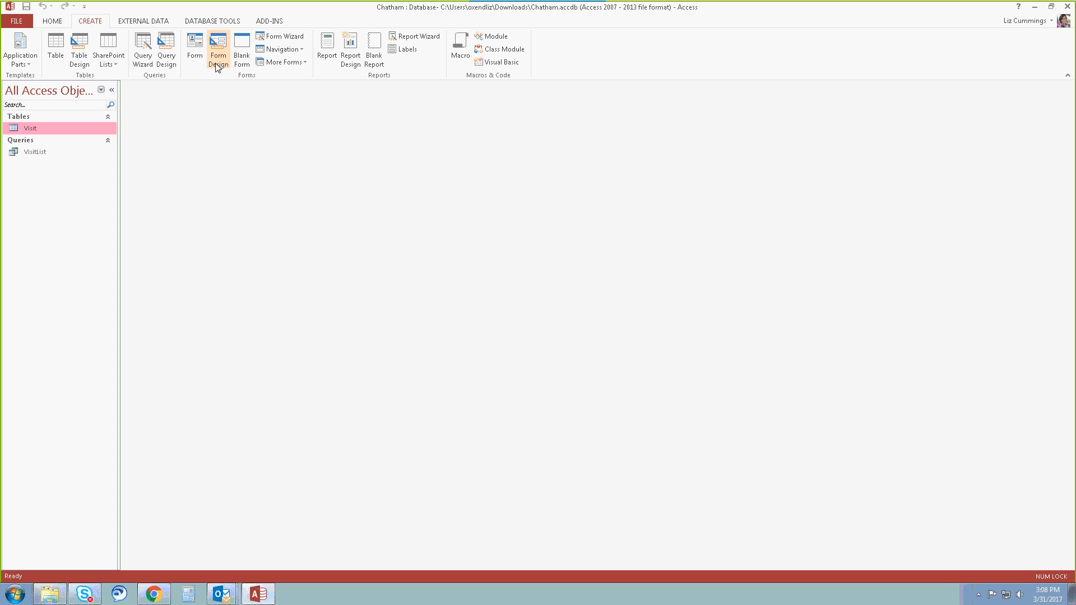
Create a simple form from the Visit table and browse its records up to a new blank record.
{"action": "left_click", "coordinate": [197, 55]}
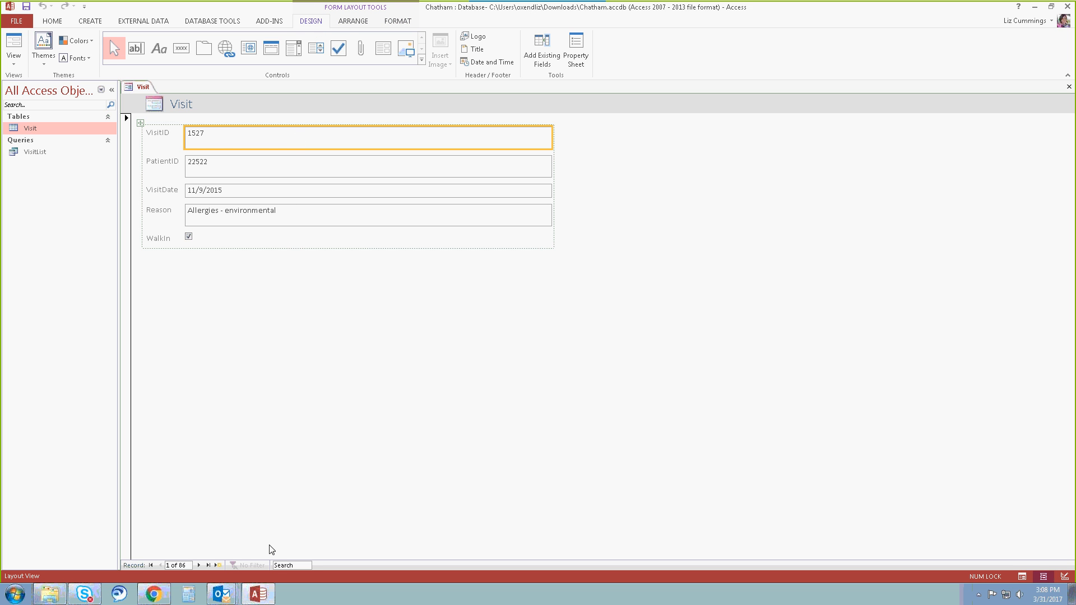
{"action": "left_click", "coordinate": [199, 565]}
{"action": "left_click", "coordinate": [199, 566]}
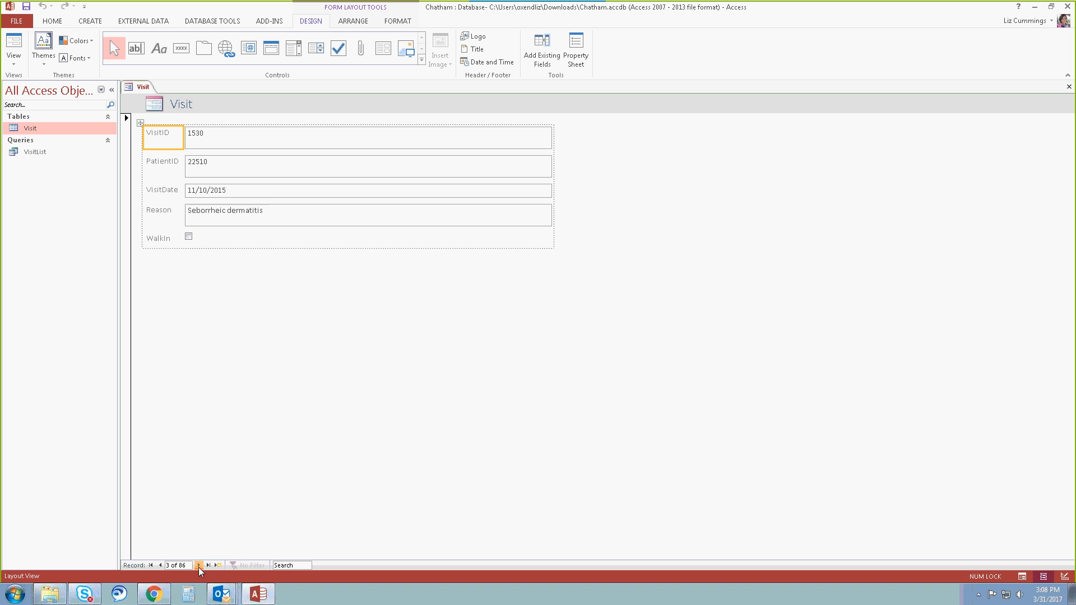
{"action": "left_click", "coordinate": [199, 566]}
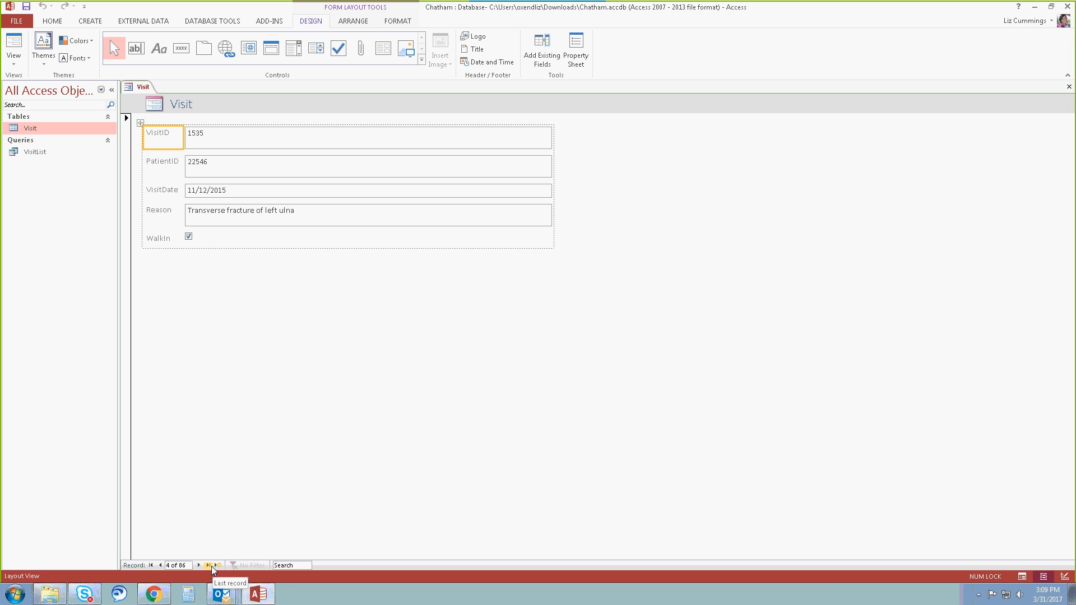
{"action": "left_click", "coordinate": [208, 566]}
{"action": "left_click", "coordinate": [220, 565]}
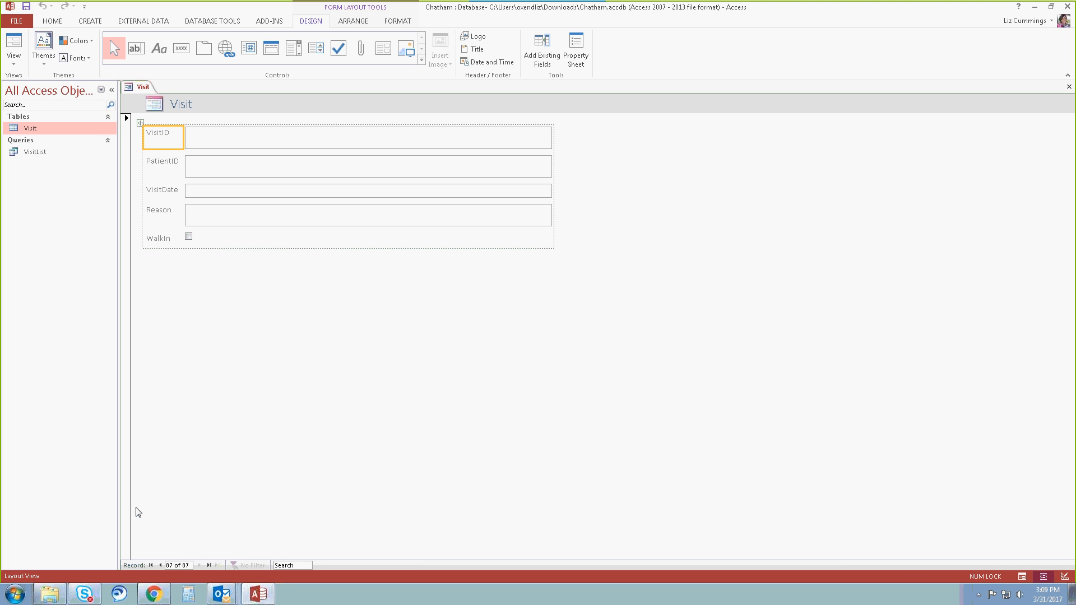
Save the form with the name VisitData and close it.
{"action": "left_click", "coordinate": [26, 7]}
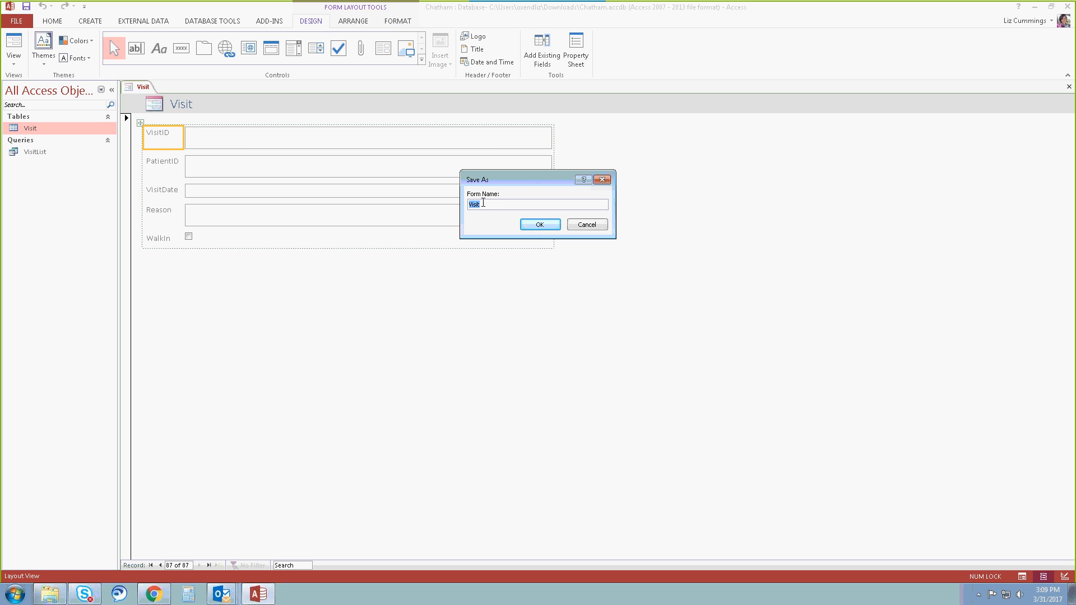
{"action": "left_click", "coordinate": [483, 204]}
{"action": "type", "text": "Data"}
{"action": "left_click", "coordinate": [524, 225]}
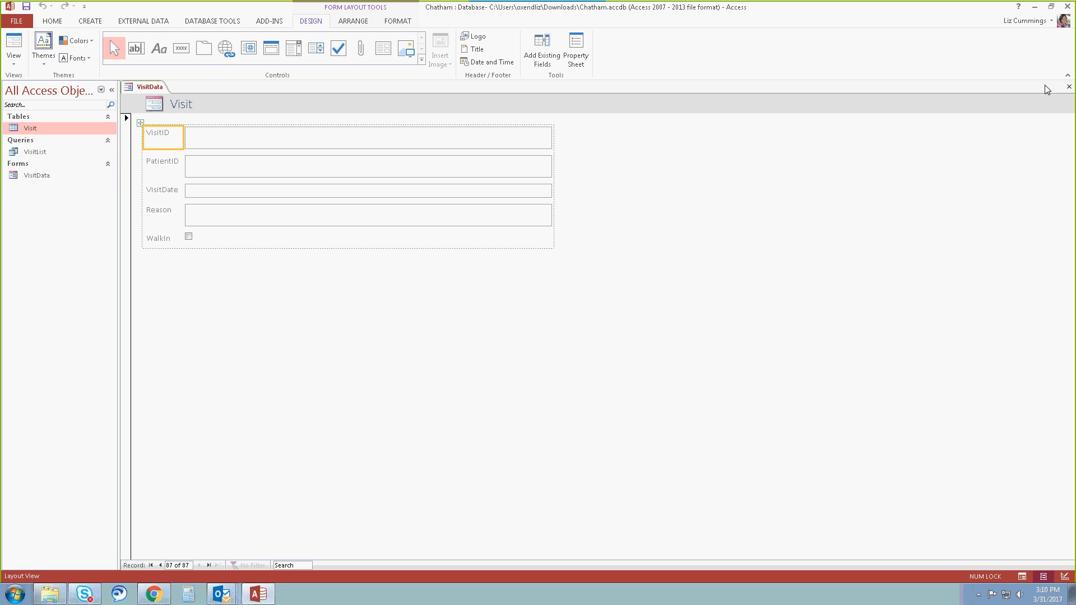
{"action": "left_click", "coordinate": [1069, 89]}
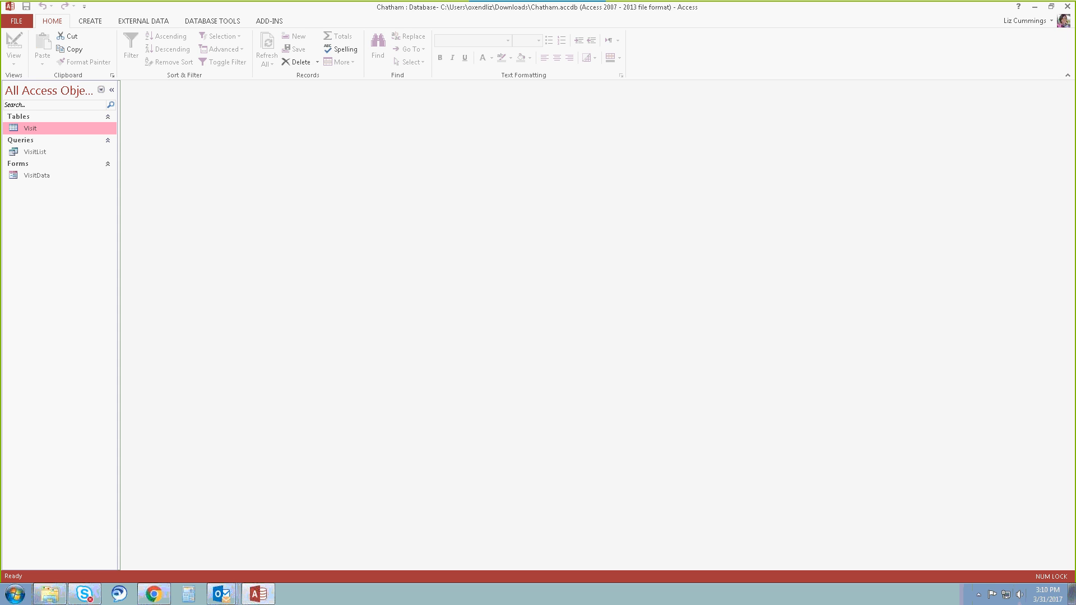
Create a simple report from the Visit table and look through its records down to the page number and back.
{"action": "left_click", "coordinate": [94, 23]}
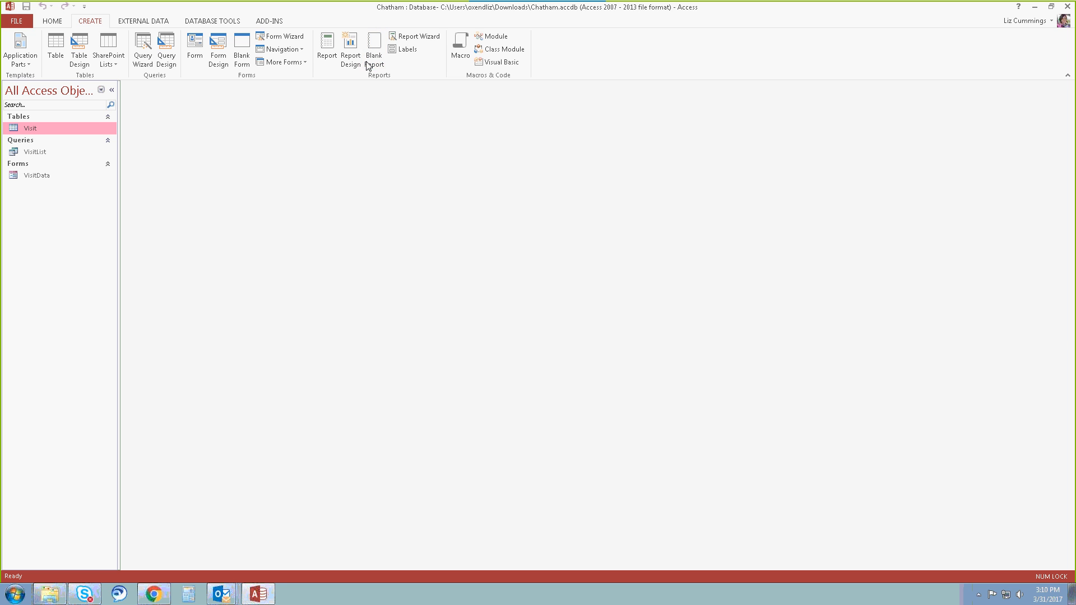
{"action": "left_click", "coordinate": [331, 47]}
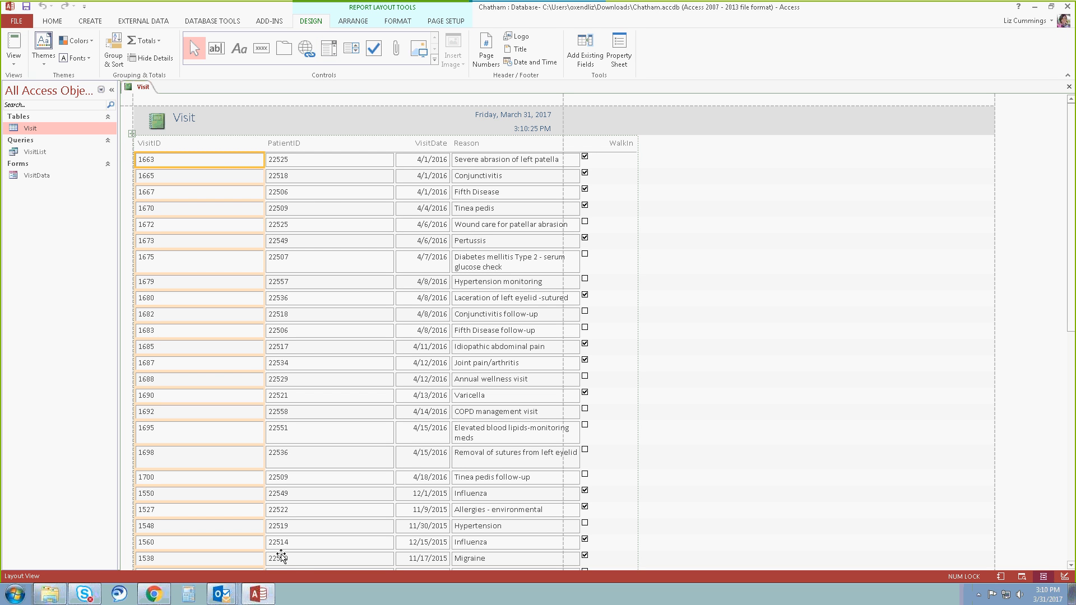
{"action": "scroll", "coordinate": [258, 316], "scroll_direction": "down", "scroll_amount": 8}
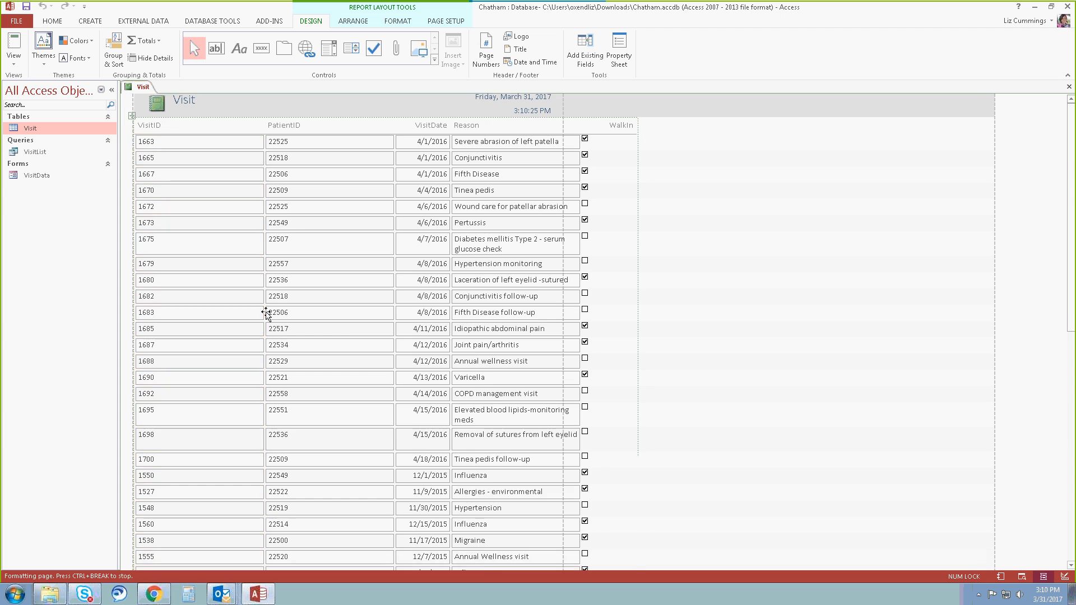
{"action": "scroll", "coordinate": [267, 314], "scroll_direction": "down", "scroll_amount": 8}
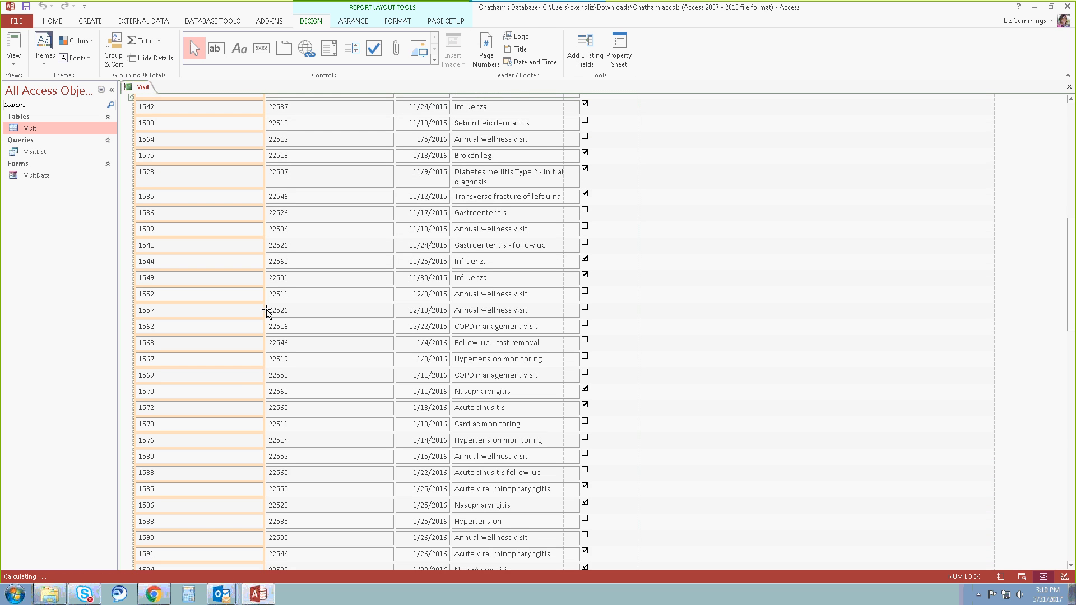
{"action": "left_click_drag", "start_coordinate": [1071, 301], "coordinate": [1071, 460]}
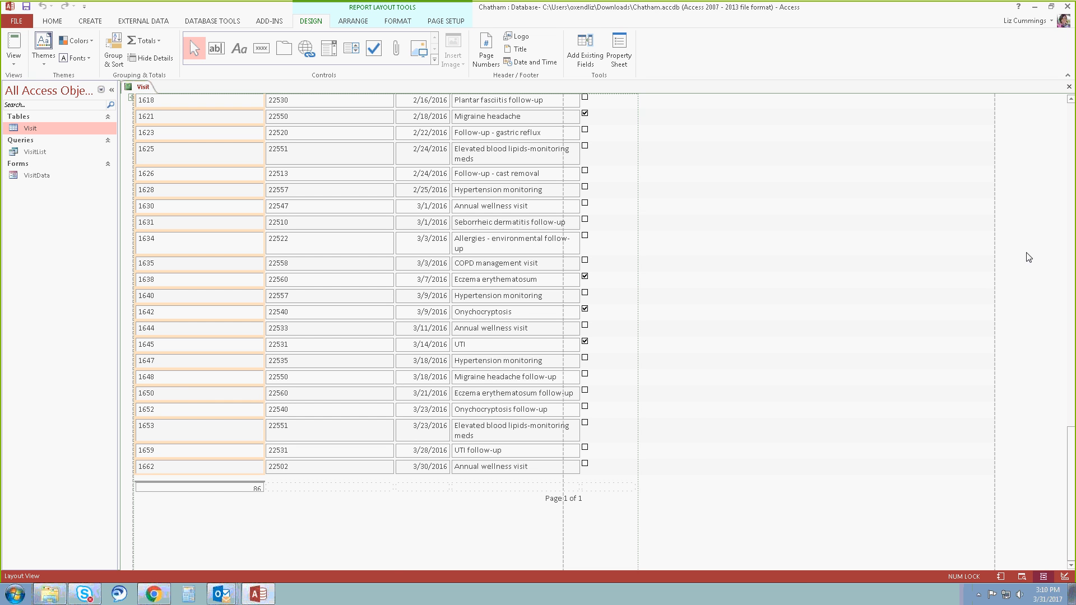
{"action": "left_click_drag", "start_coordinate": [1071, 439], "coordinate": [1048, 108]}
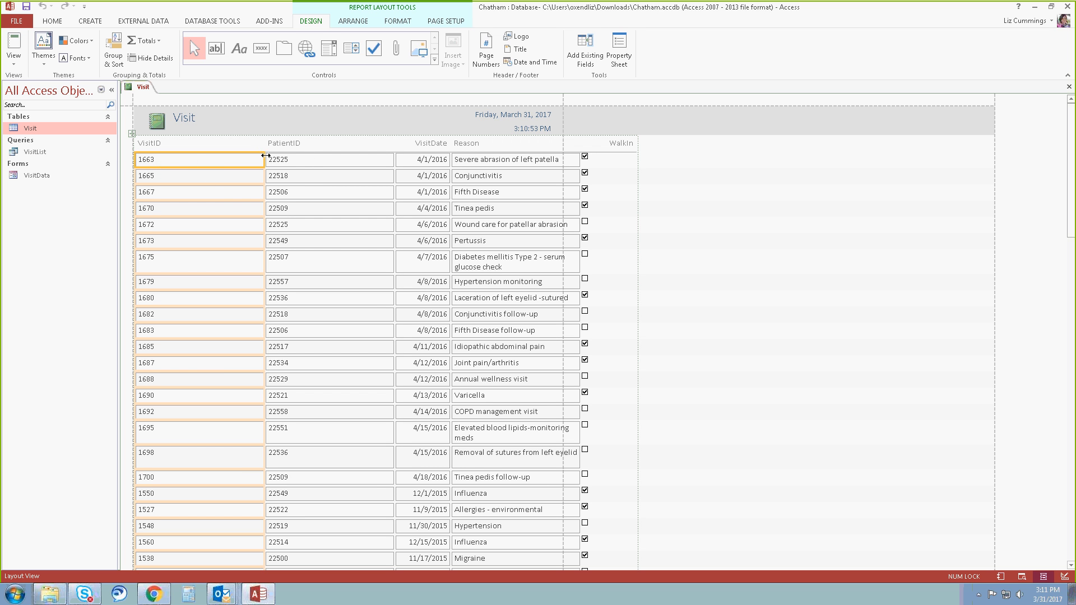
Narrow the report's VisitID and WalkIn columns and widen the Reason column so all columns fit within the page width.
{"action": "left_click", "coordinate": [264, 159]}
{"action": "left_click_drag", "start_coordinate": [263, 159], "coordinate": [179, 161]}
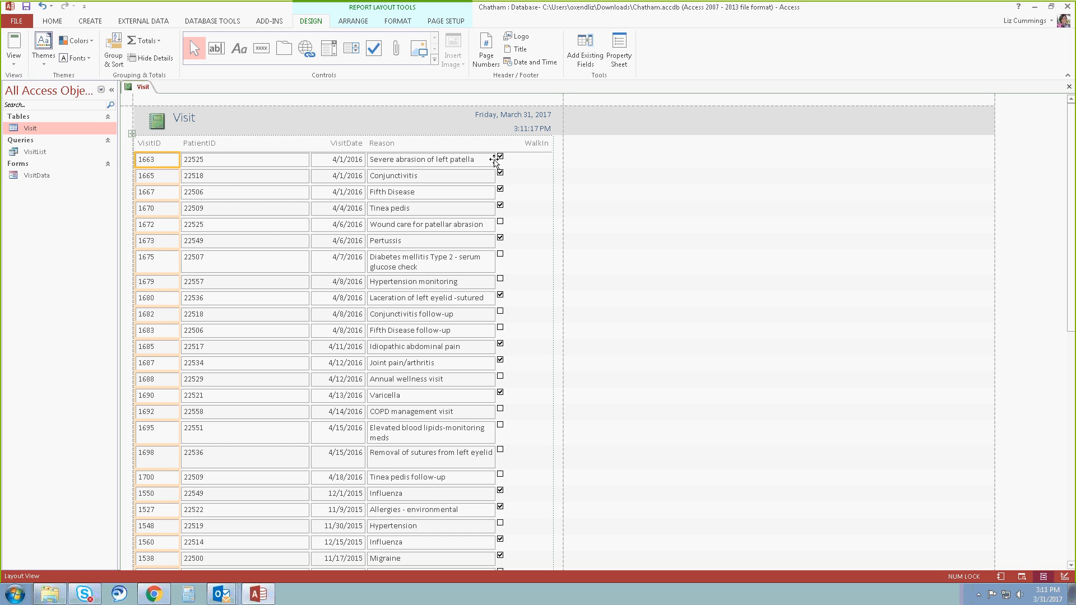
{"action": "left_click", "coordinate": [471, 159]}
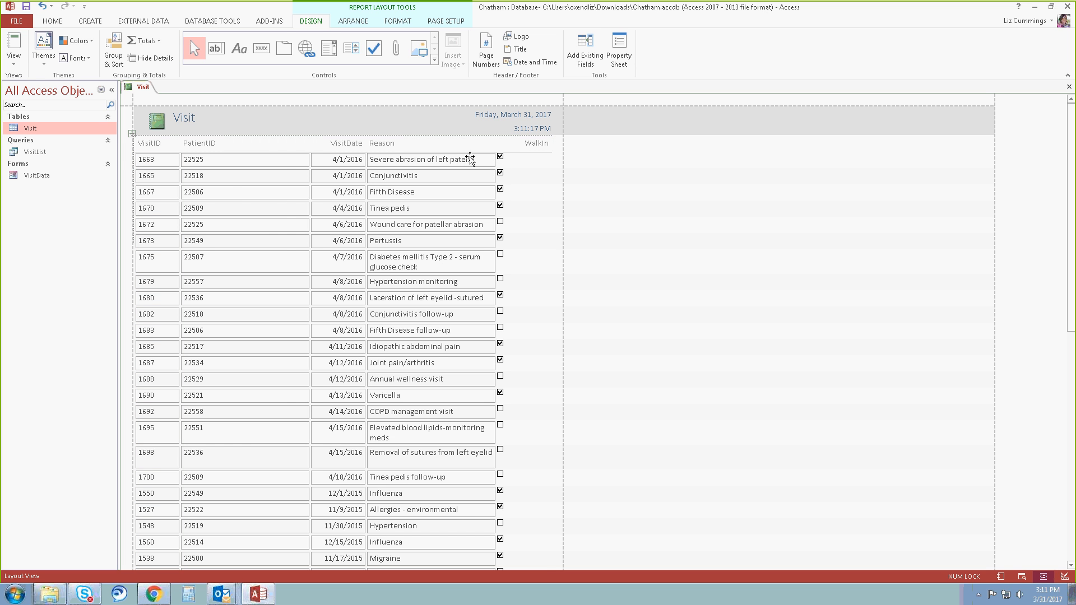
{"action": "key", "text": "ctrl+z"}
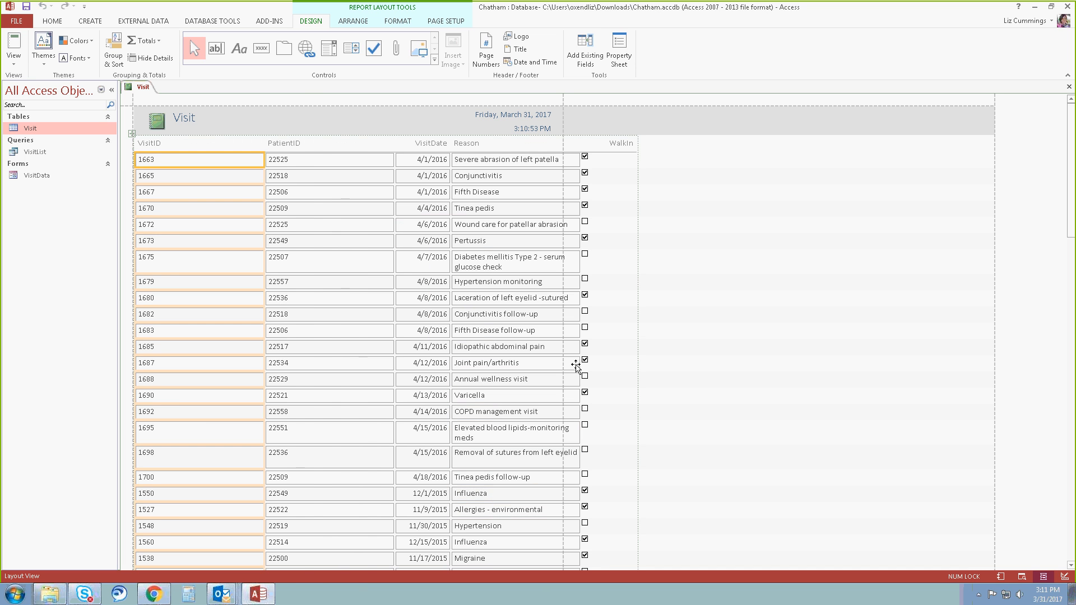
{"action": "left_click_drag", "start_coordinate": [495, 157], "coordinate": [511, 157]}
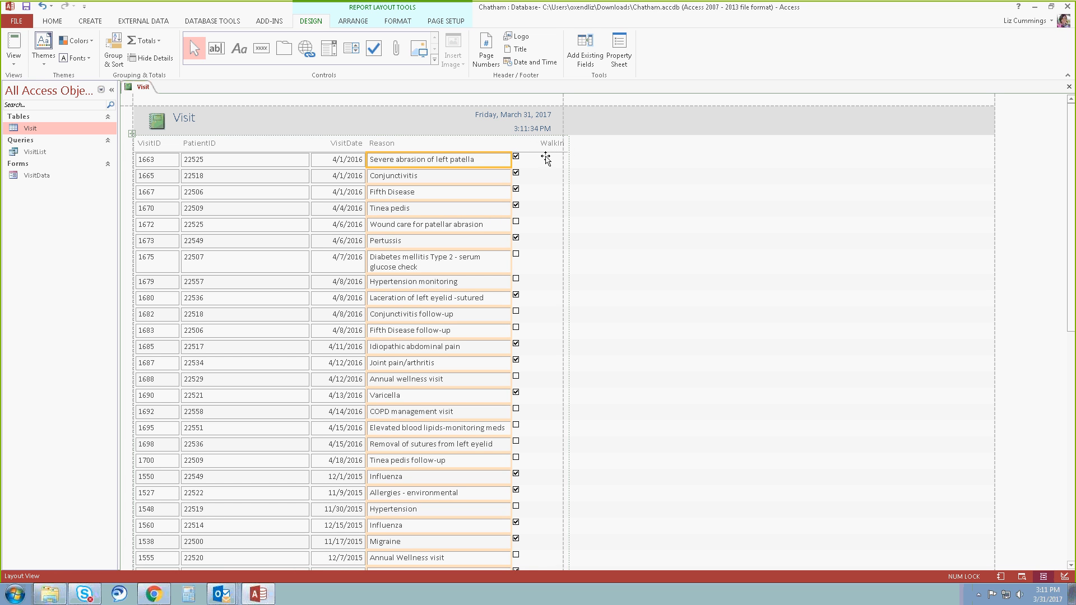
{"action": "left_click", "coordinate": [545, 159]}
{"action": "left_click_drag", "start_coordinate": [563, 157], "coordinate": [555, 160]}
Increase the height of the record count box below the VisitID column and move the page number control inside the page boundary.
{"action": "scroll", "coordinate": [533, 207], "scroll_direction": "down", "scroll_amount": 8}
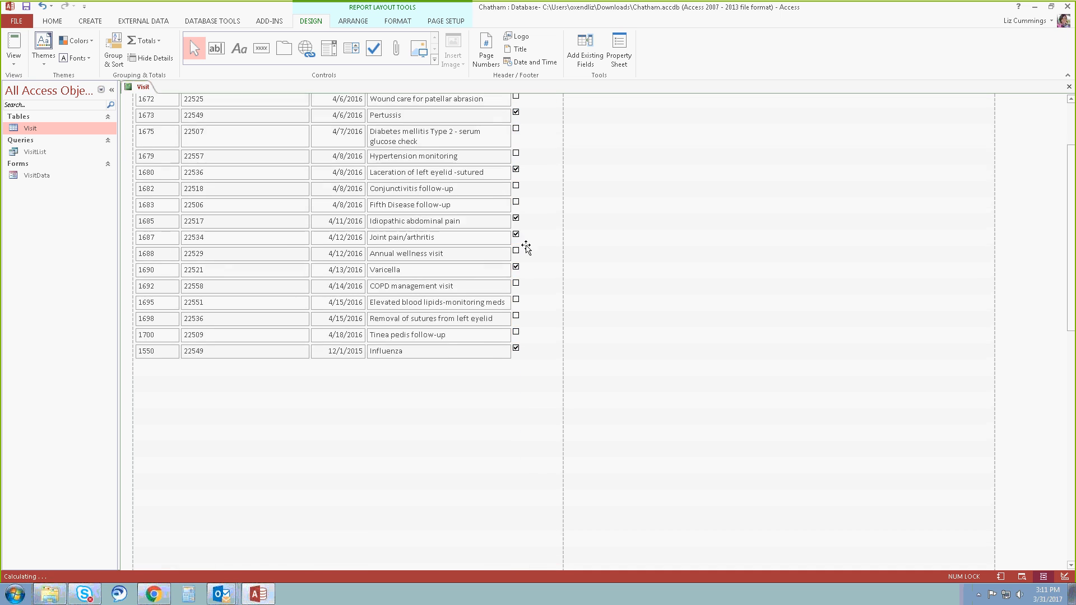
{"action": "scroll", "coordinate": [513, 275], "scroll_direction": "down", "scroll_amount": 10}
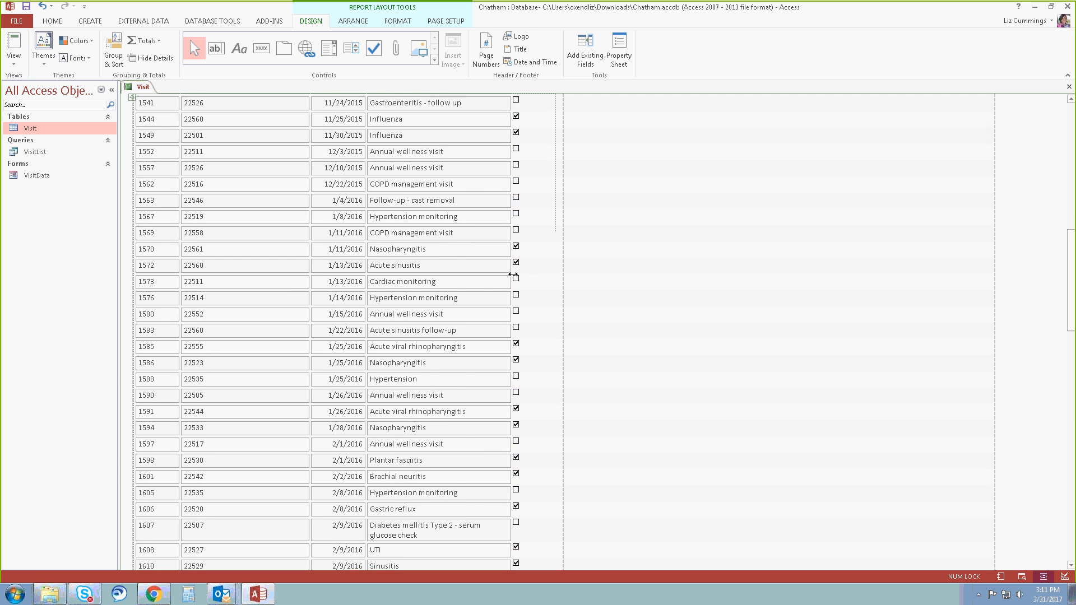
{"action": "scroll", "coordinate": [513, 274], "scroll_direction": "down", "scroll_amount": 5}
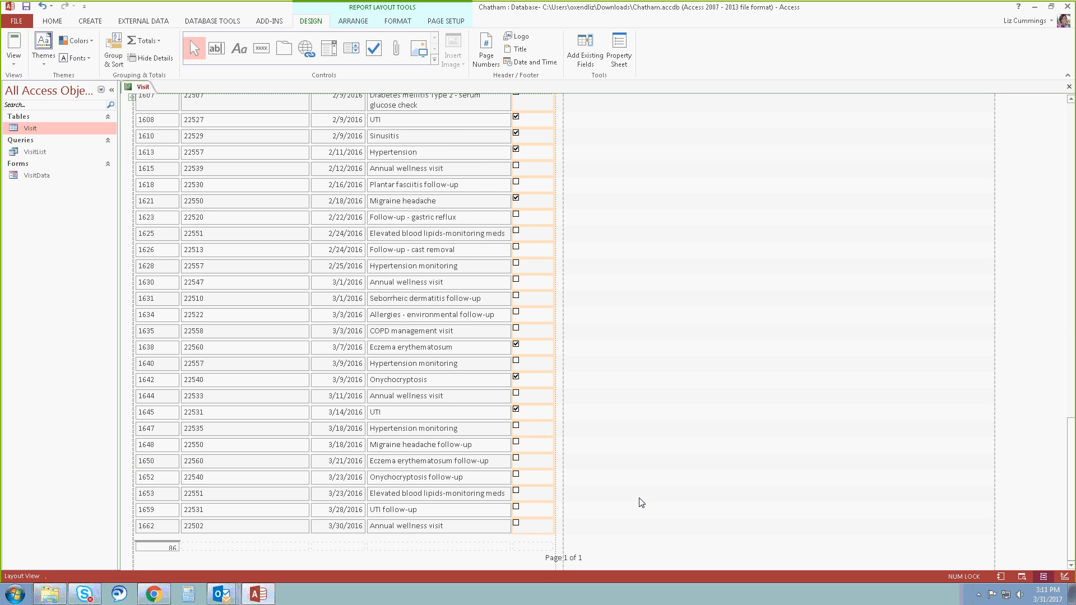
{"action": "left_click", "coordinate": [168, 547]}
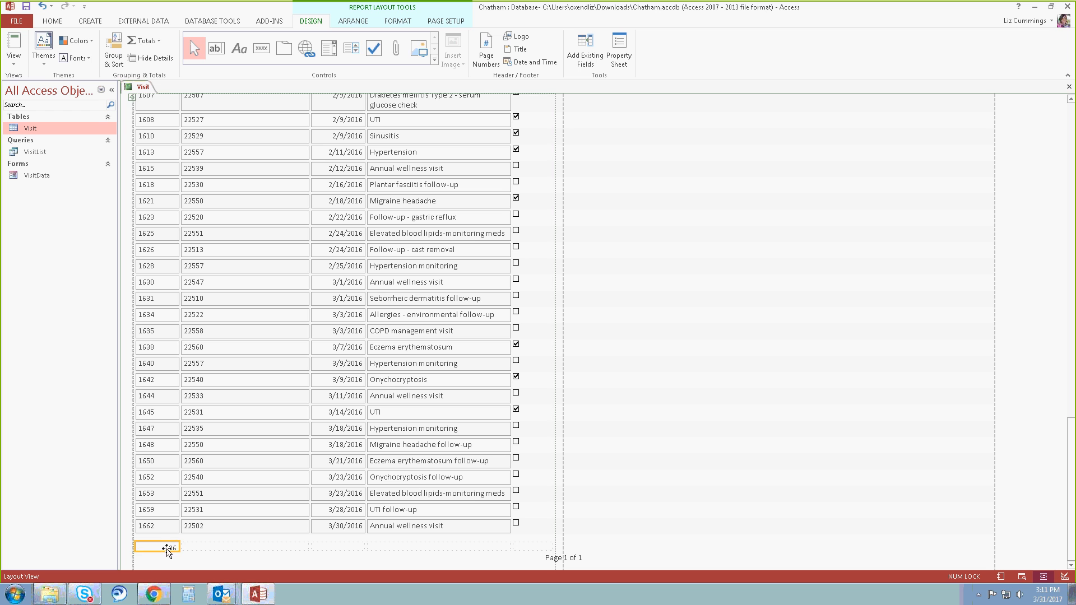
{"action": "left_click", "coordinate": [140, 551]}
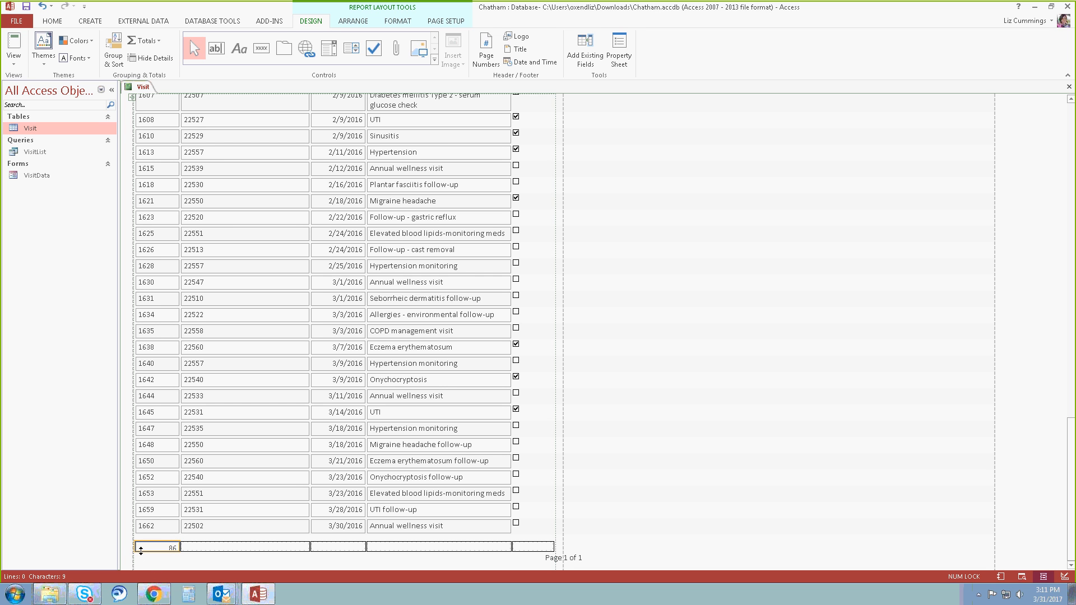
{"action": "scroll", "coordinate": [141, 551], "scroll_direction": "down", "scroll_amount": 8}
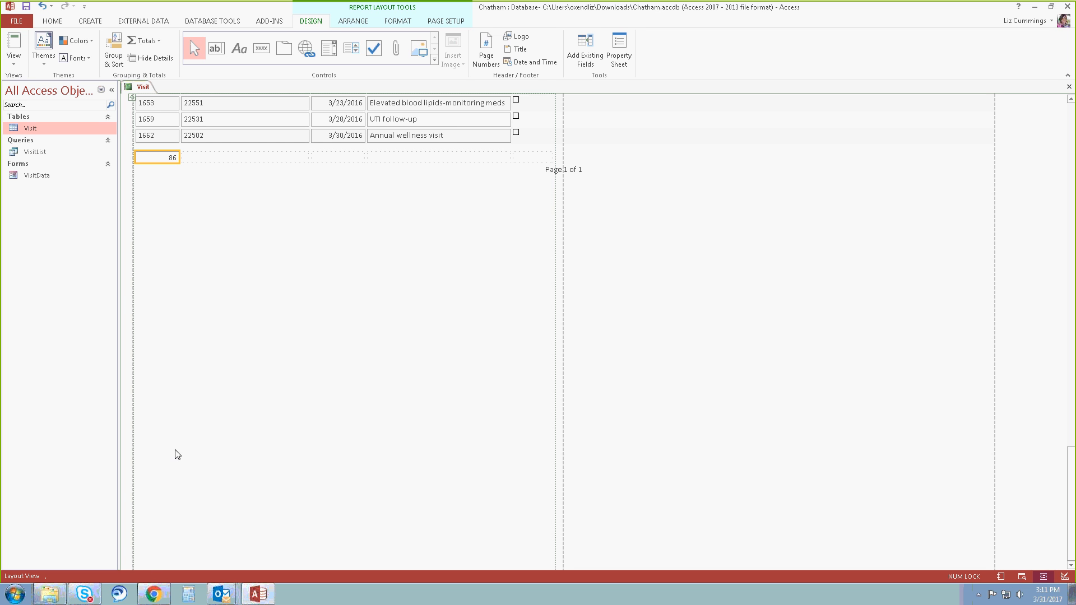
{"action": "left_click", "coordinate": [572, 173]}
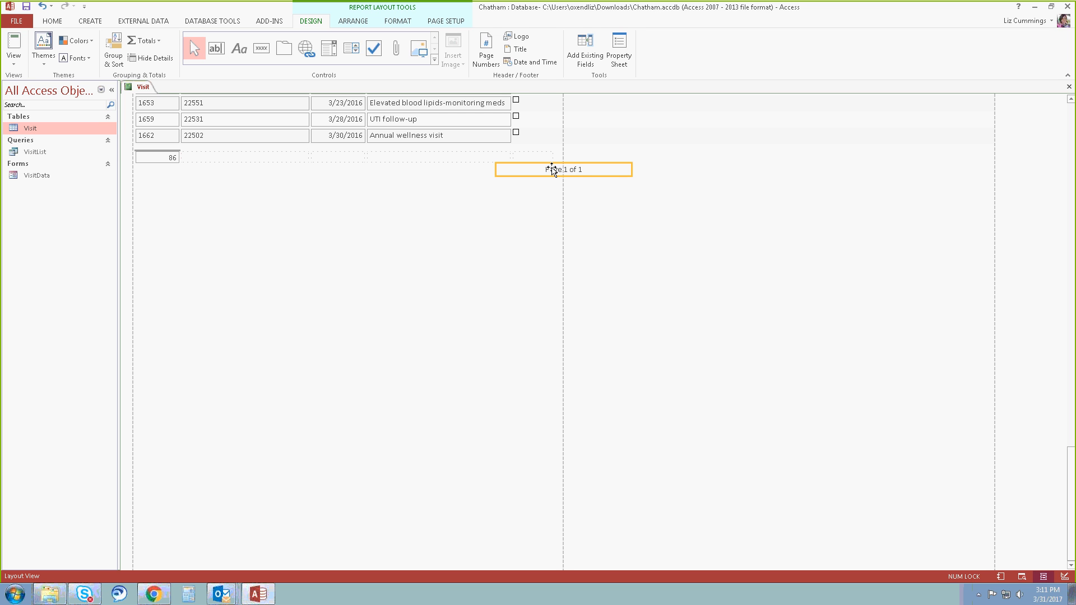
{"action": "left_click_drag", "start_coordinate": [553, 171], "coordinate": [478, 170]}
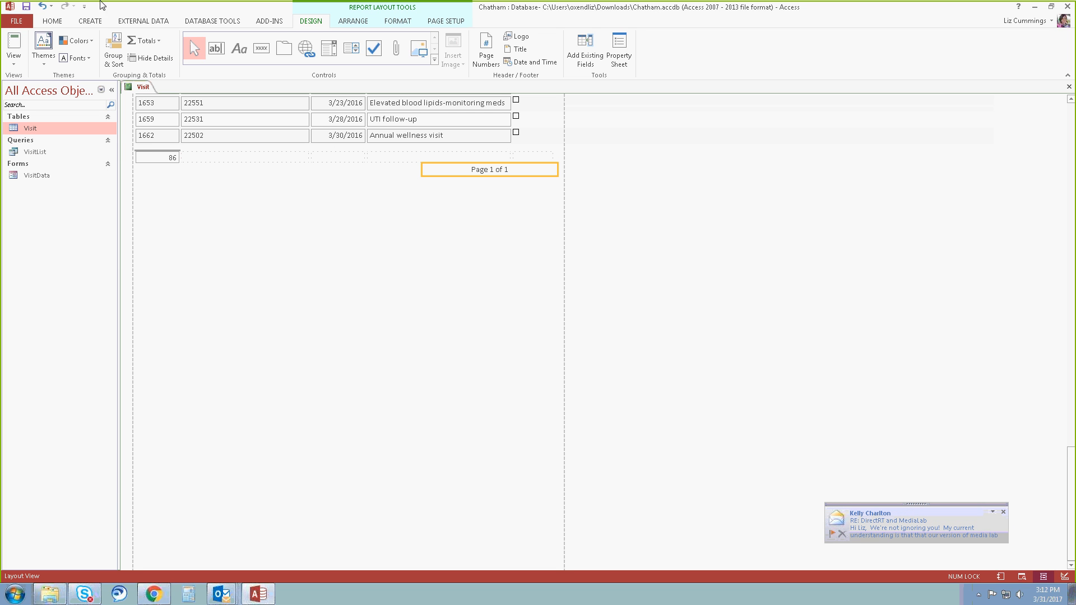
Examine the report's pages from first to last in Print Preview, and close the preview.
{"action": "left_click", "coordinate": [15, 68]}
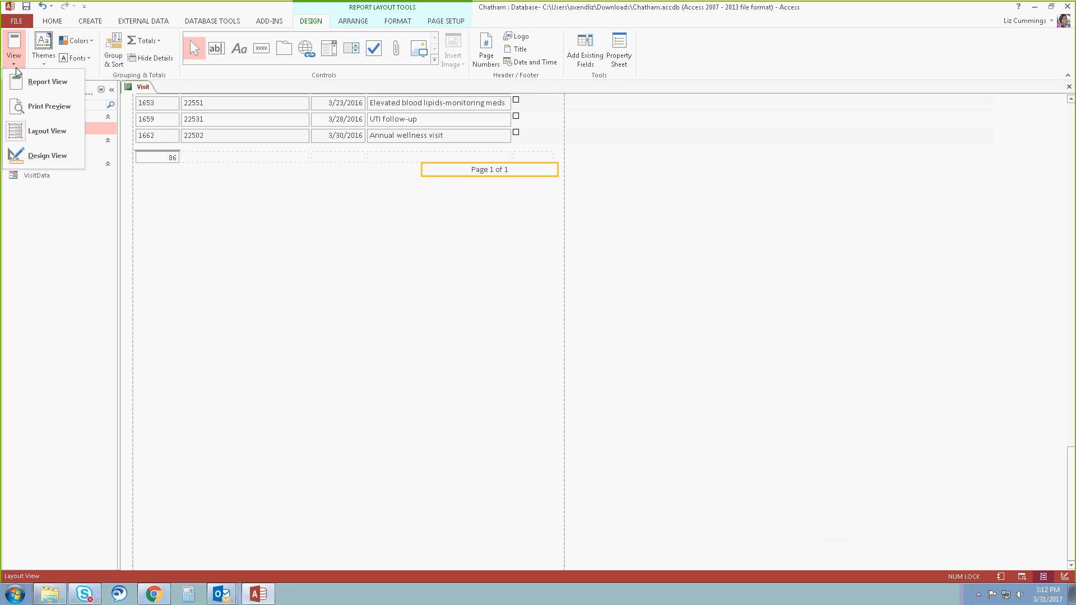
{"action": "left_click", "coordinate": [53, 106]}
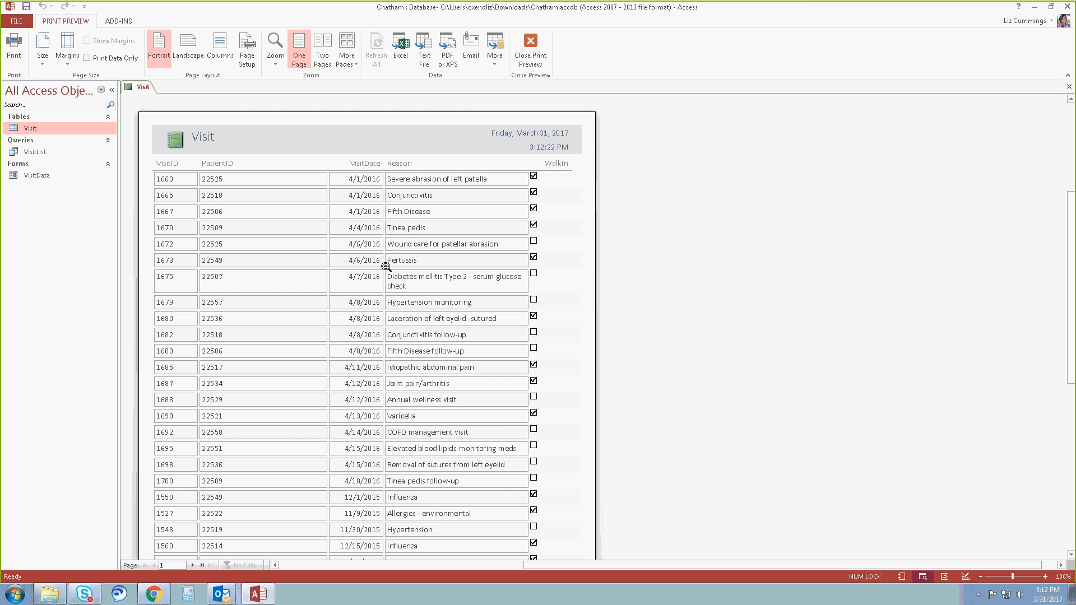
{"action": "scroll", "coordinate": [386, 267], "scroll_direction": "down", "scroll_amount": 5}
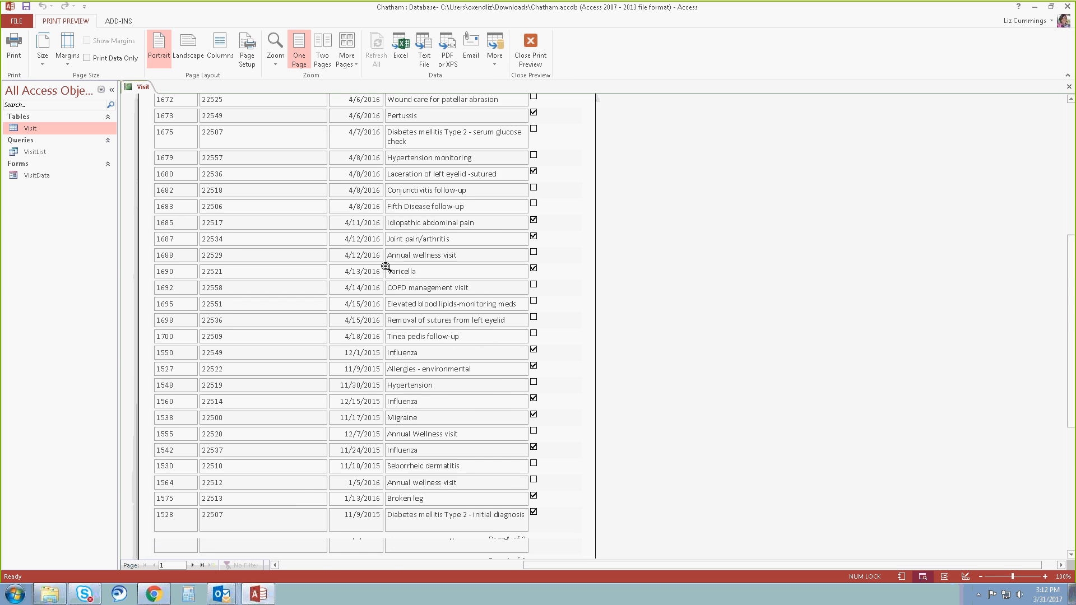
{"action": "scroll", "coordinate": [386, 267], "scroll_direction": "down", "scroll_amount": 6}
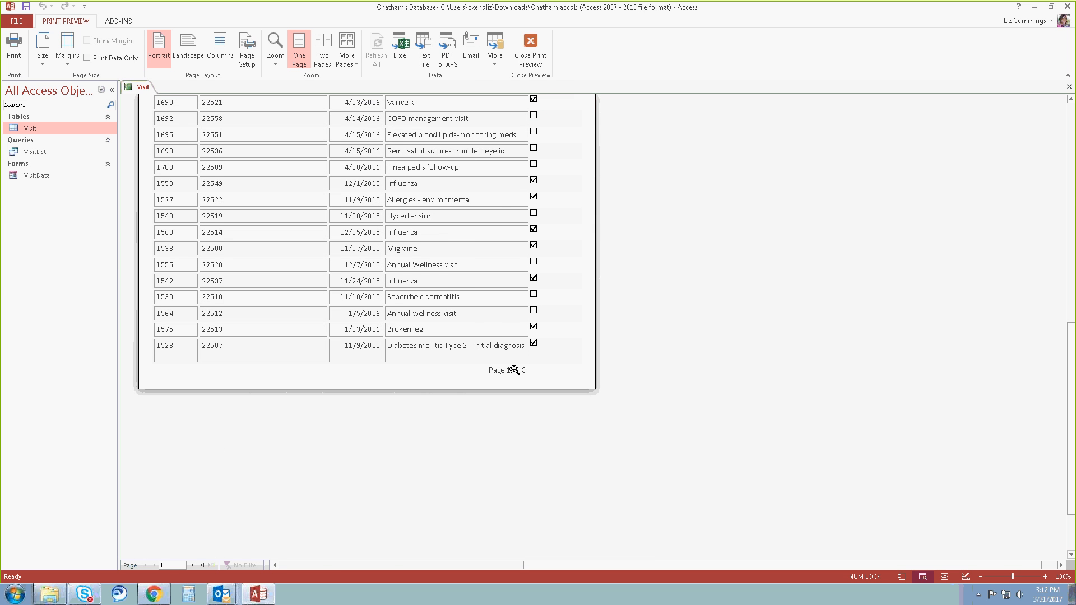
{"action": "scroll", "coordinate": [493, 420], "scroll_direction": "down", "scroll_amount": 3}
{"action": "scroll", "coordinate": [300, 435], "scroll_direction": "up", "scroll_amount": 12}
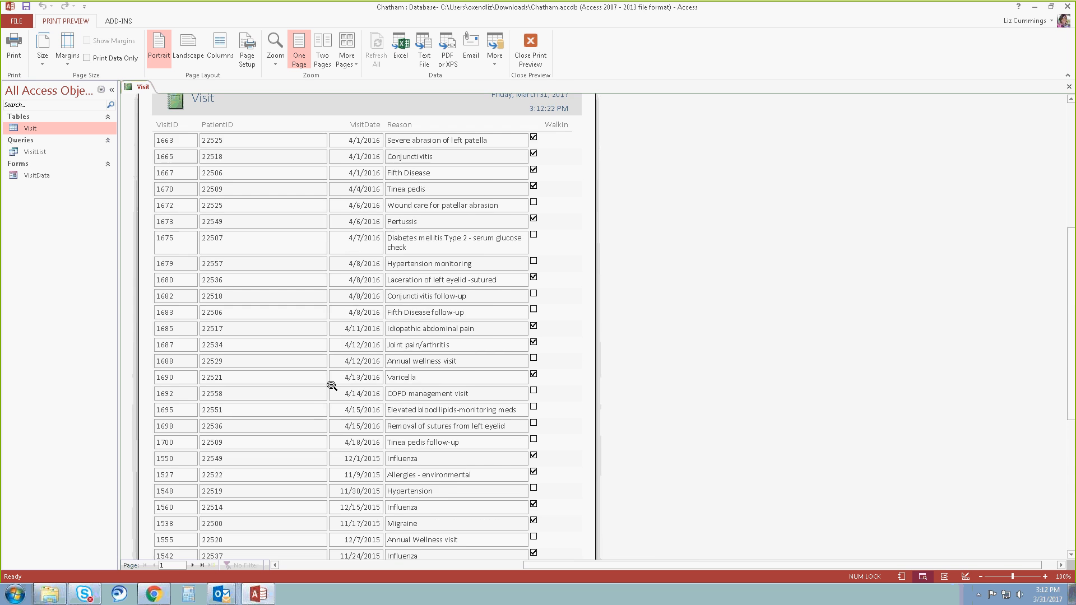
{"action": "scroll", "coordinate": [331, 386], "scroll_direction": "up", "scroll_amount": 5}
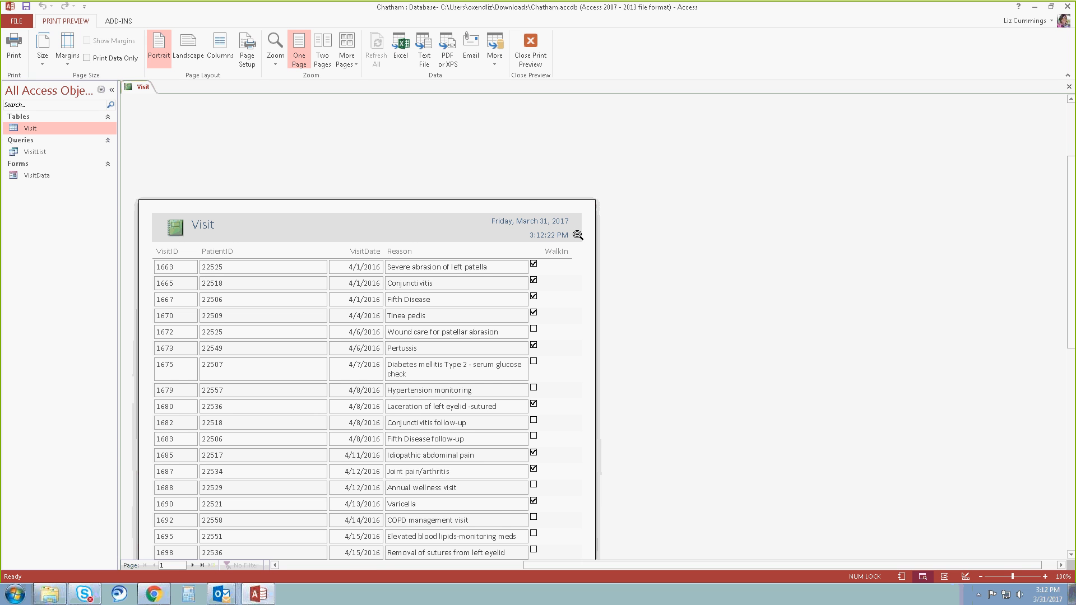
{"action": "scroll", "coordinate": [334, 457], "scroll_direction": "down", "scroll_amount": 5}
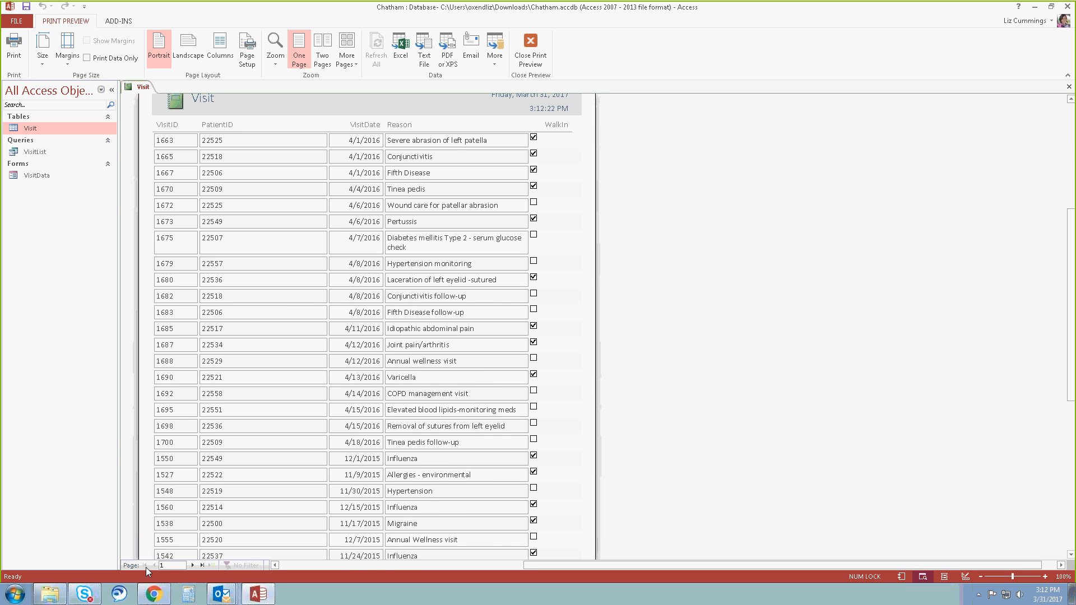
{"action": "left_click", "coordinate": [192, 565]}
{"action": "left_click", "coordinate": [192, 565]}
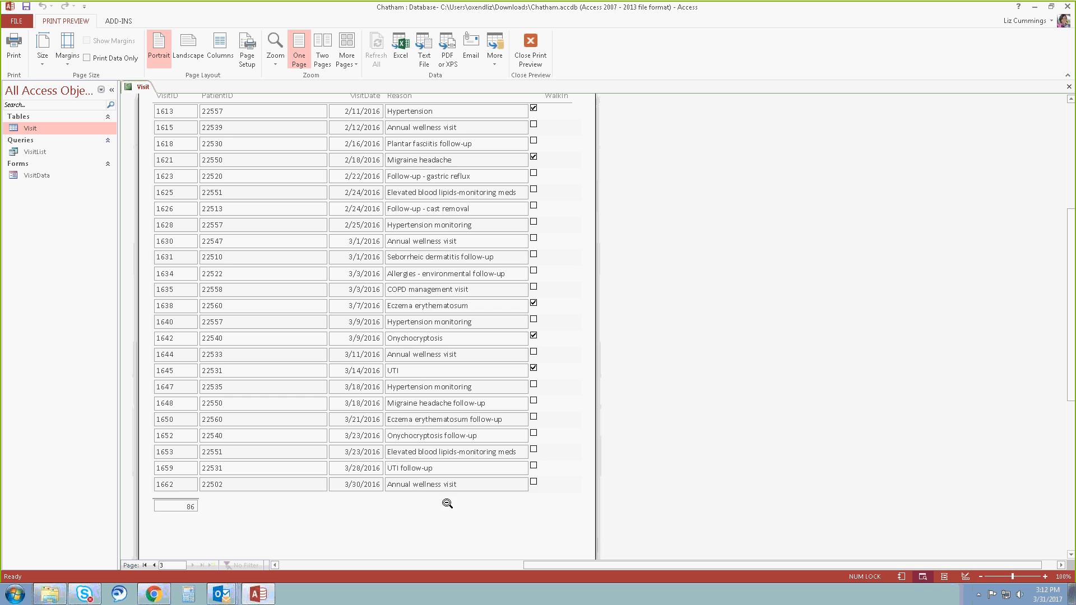
{"action": "scroll", "coordinate": [447, 503], "scroll_direction": "down", "scroll_amount": 5}
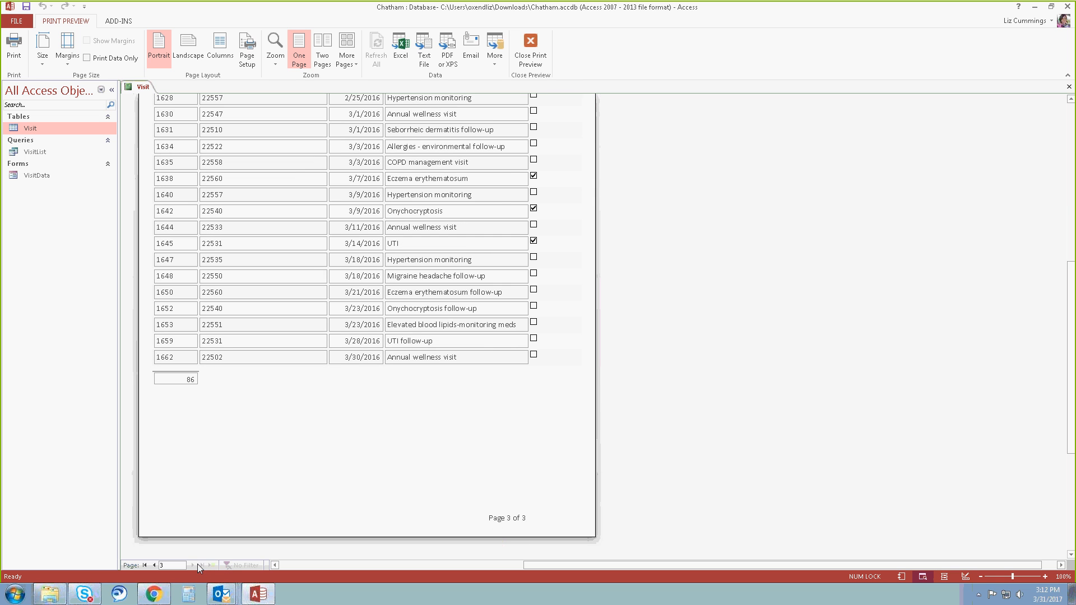
{"action": "scroll", "coordinate": [490, 347], "scroll_direction": "up", "scroll_amount": 12}
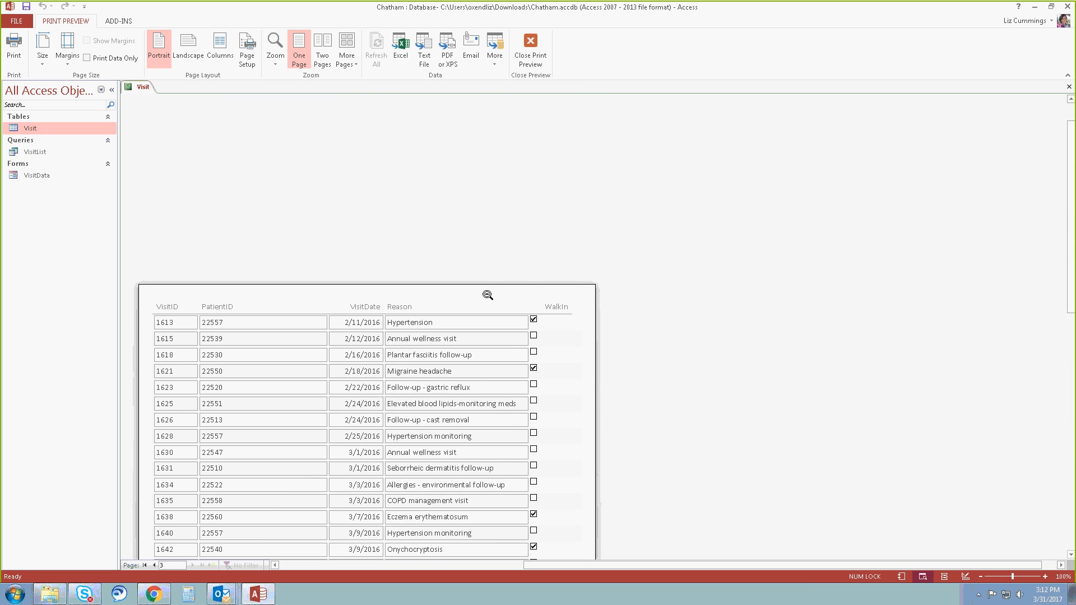
{"action": "scroll", "coordinate": [488, 295], "scroll_direction": "down", "scroll_amount": 1}
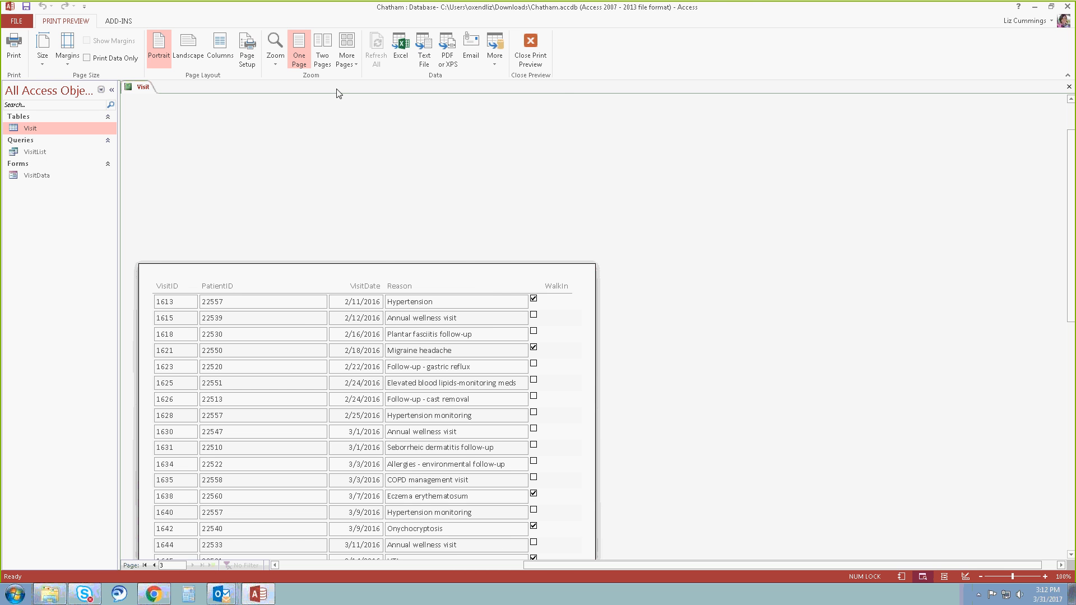
{"action": "left_click", "coordinate": [527, 56]}
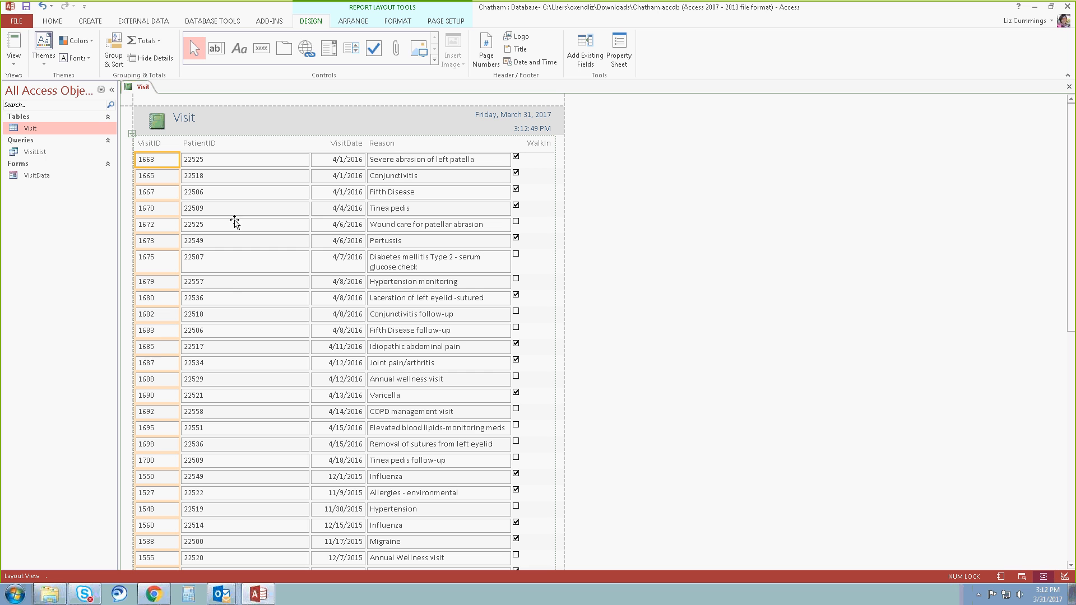
Save the report with the name VisitDetails and close it.
{"action": "left_click", "coordinate": [25, 7]}
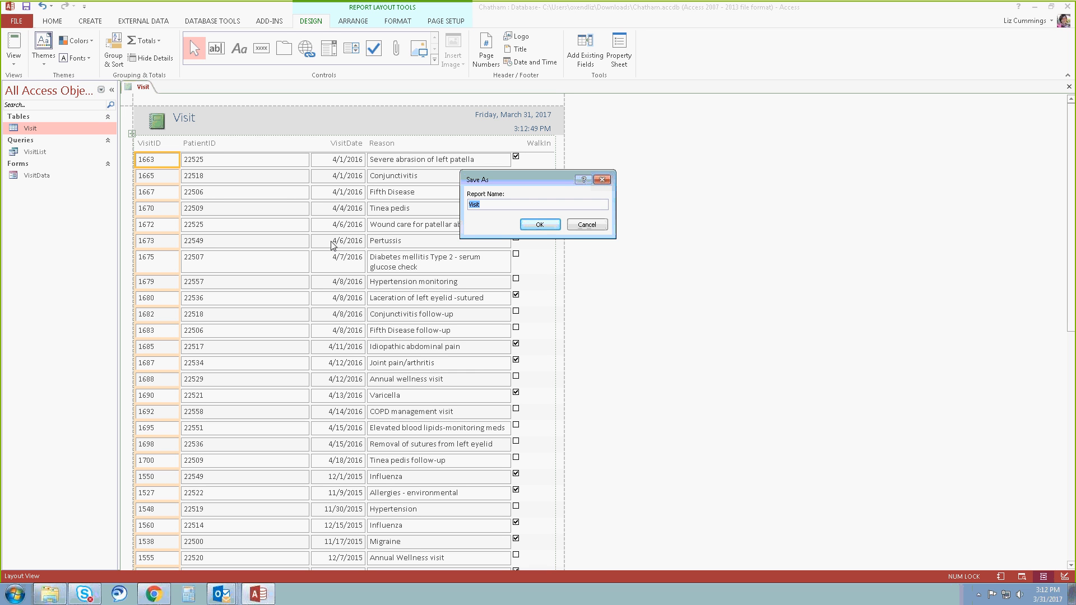
{"action": "left_click", "coordinate": [495, 206]}
{"action": "type", "text": "Data"}
{"action": "left_click", "coordinate": [530, 226]}
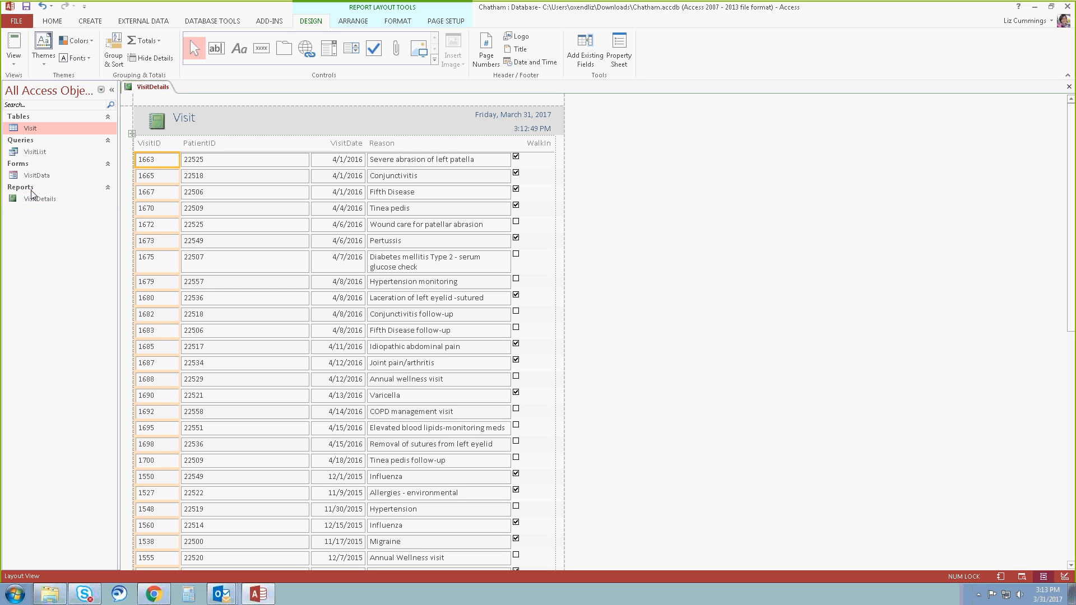
{"action": "left_click", "coordinate": [1070, 87]}
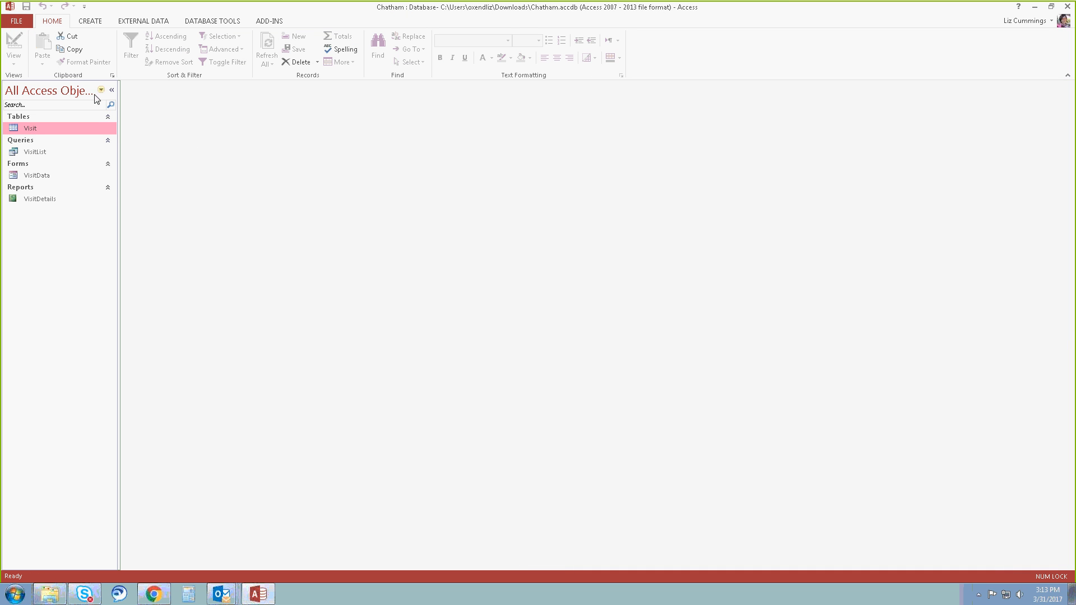
Collapse the Navigation Pane and expand it again.
{"action": "left_click", "coordinate": [111, 91]}
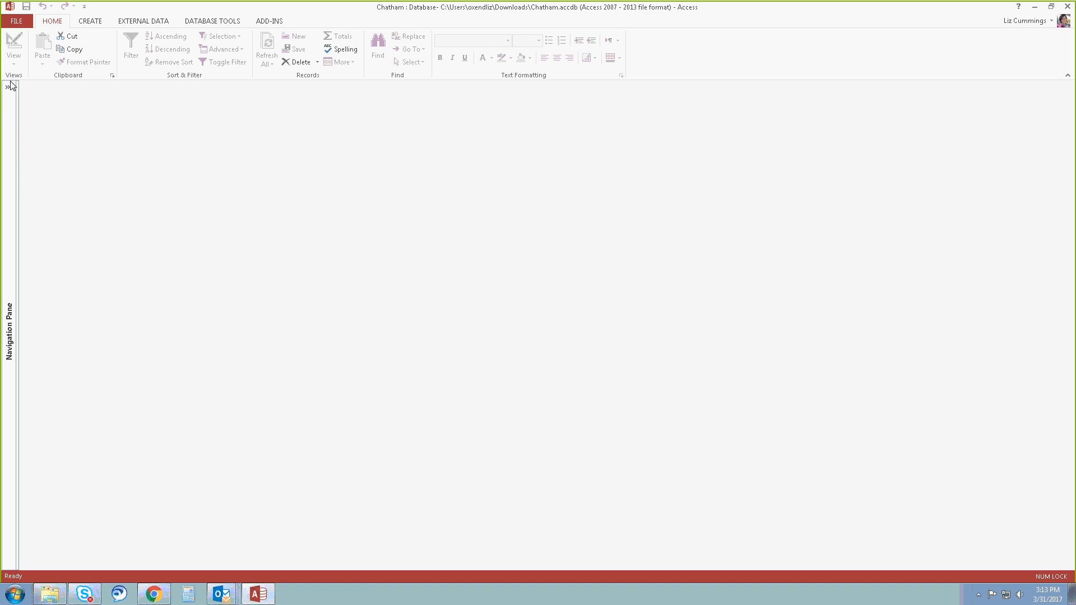
{"action": "left_click", "coordinate": [10, 89]}
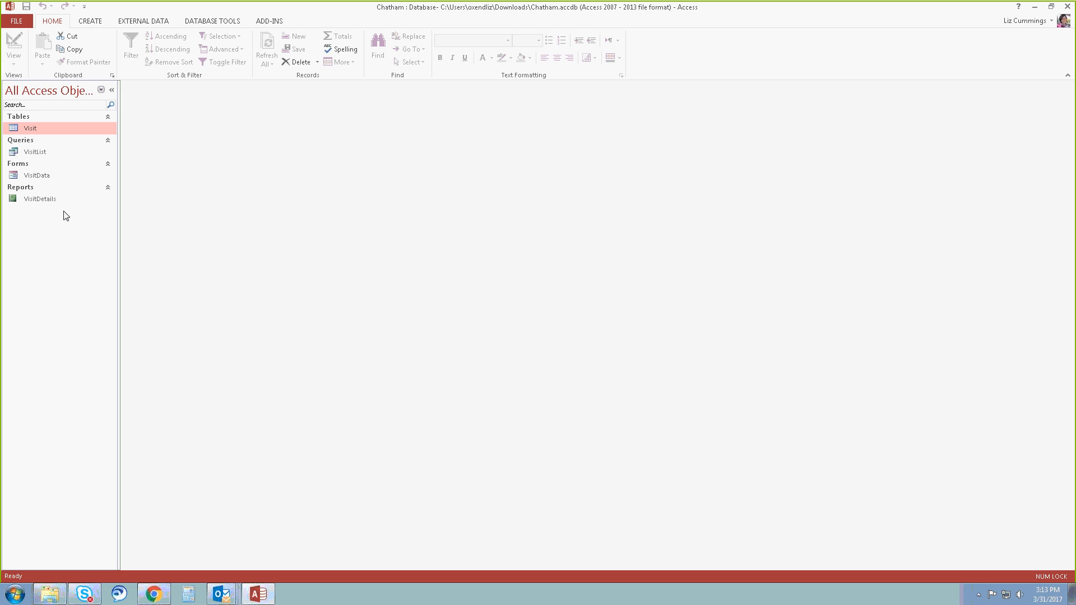
{"action": "left_click", "coordinate": [101, 91]}
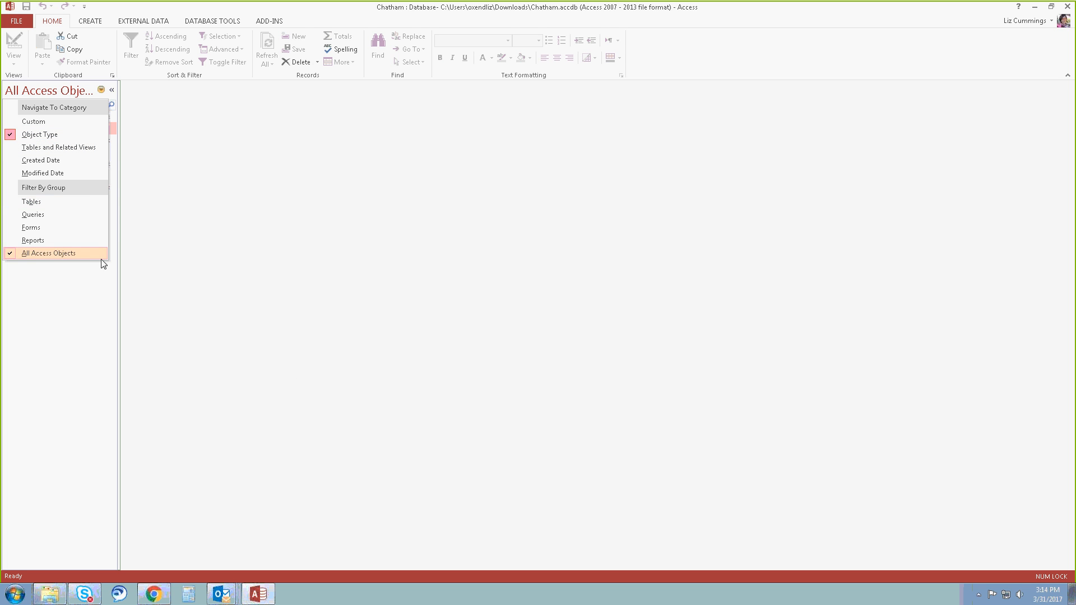
{"action": "left_click", "coordinate": [102, 90]}
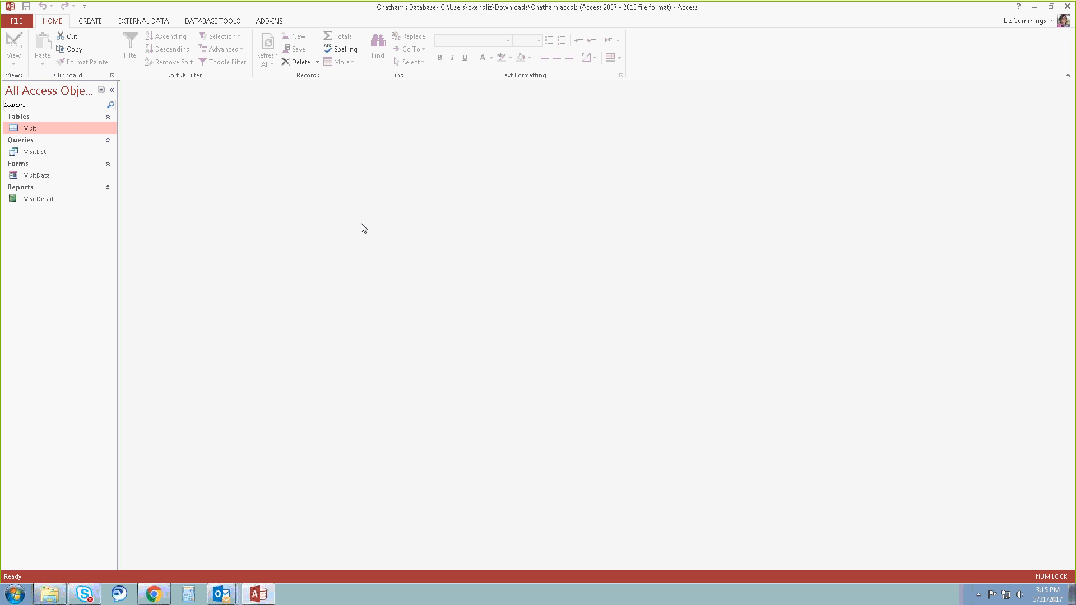
{"action": "left_click", "coordinate": [15, 20]}
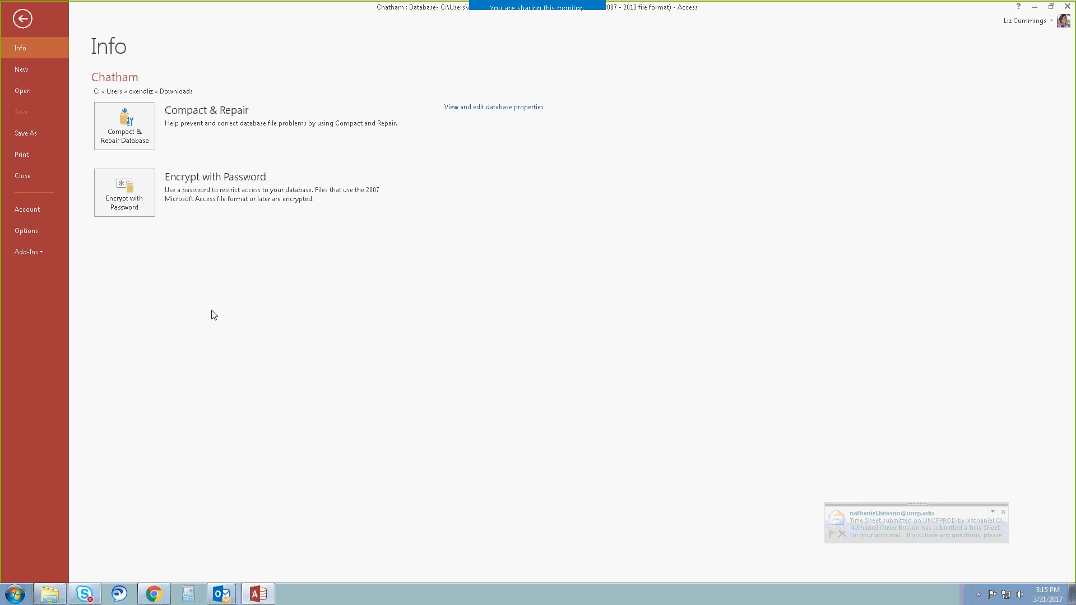
{"action": "left_click", "coordinate": [35, 233]}
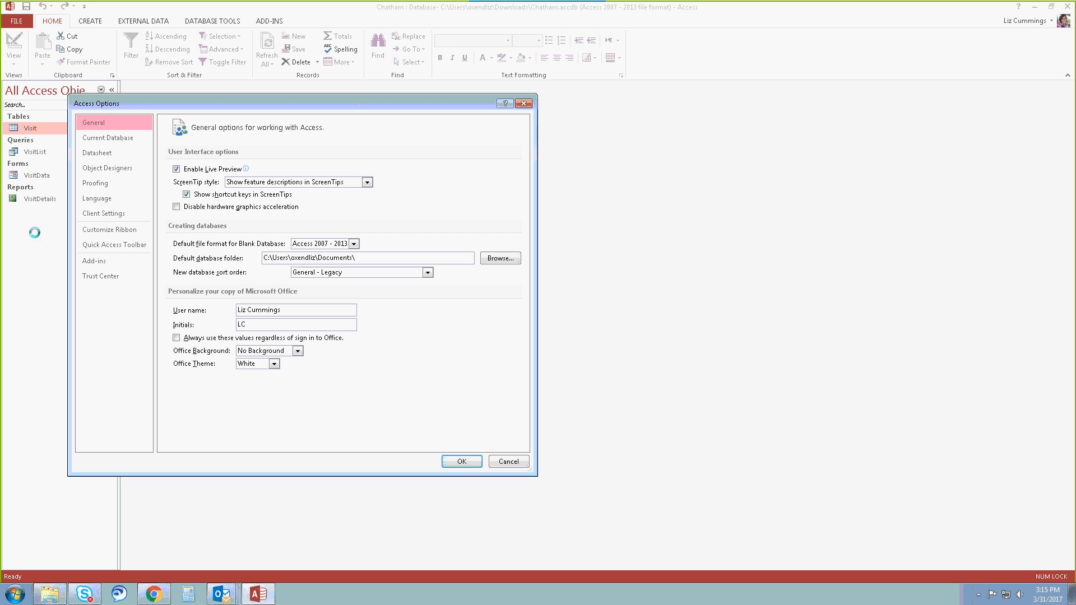
{"action": "left_click", "coordinate": [508, 461]}
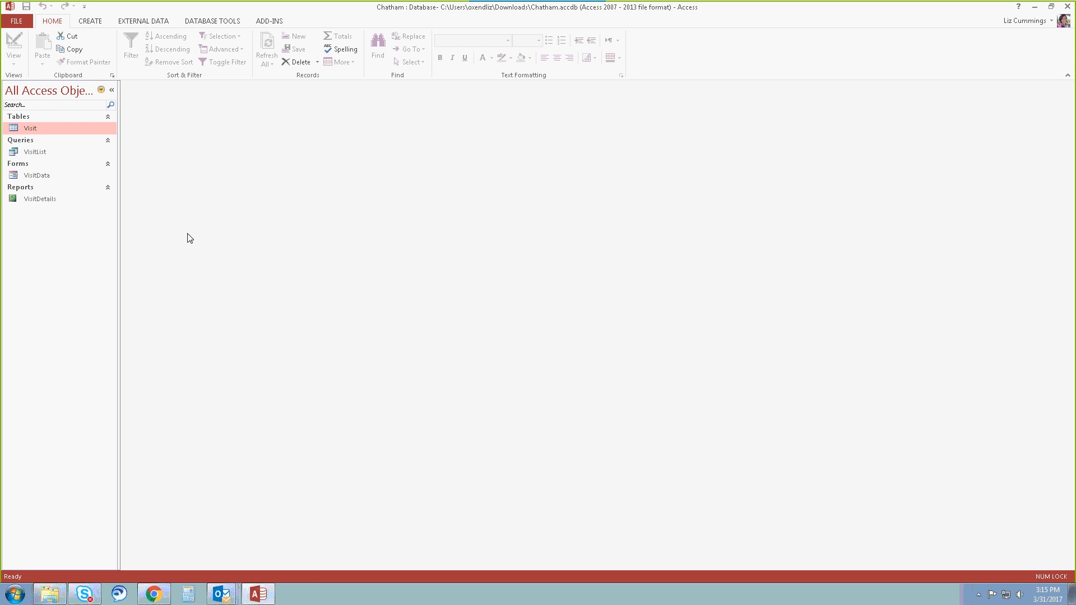
Compact and repair the Chatham database.
{"action": "left_click", "coordinate": [17, 22]}
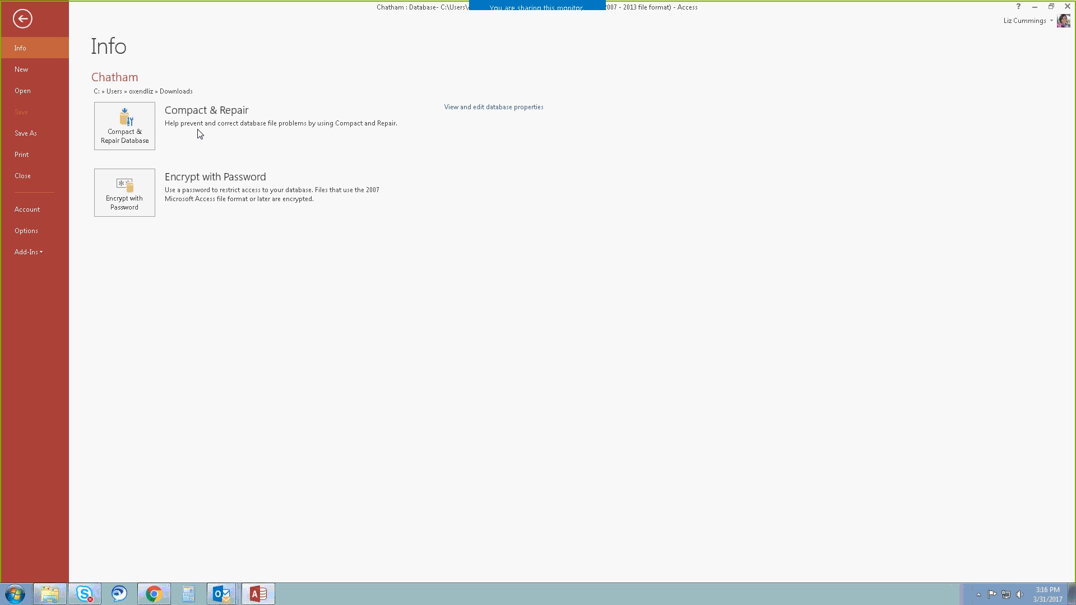
{"action": "left_click", "coordinate": [131, 112]}
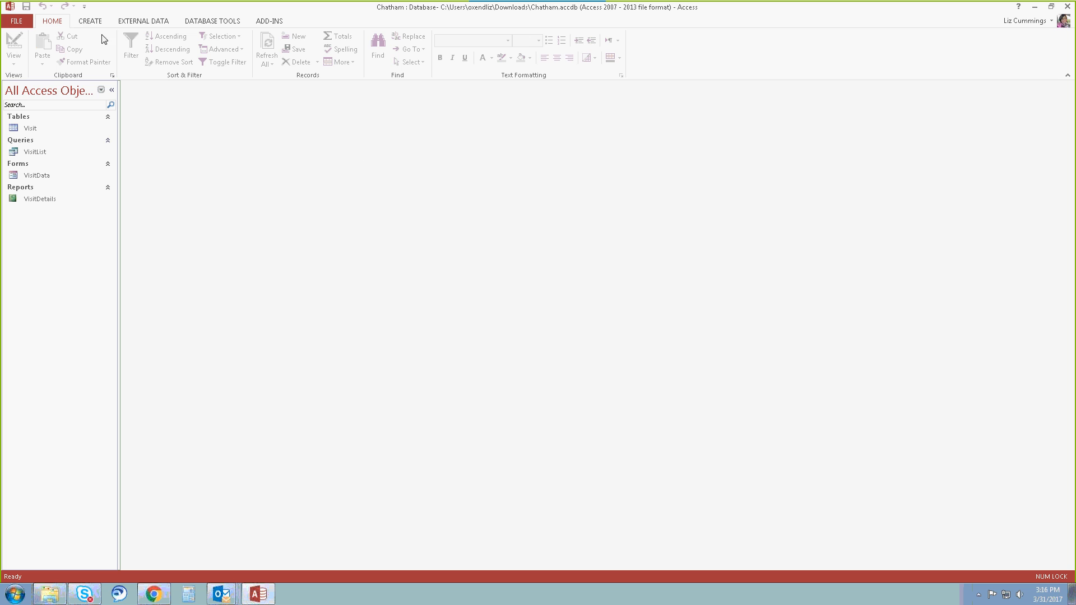
Back up the database to the Downloads folder as Chatham_2017-03-31 in Microsoft Access Database format.
{"action": "left_click", "coordinate": [13, 22]}
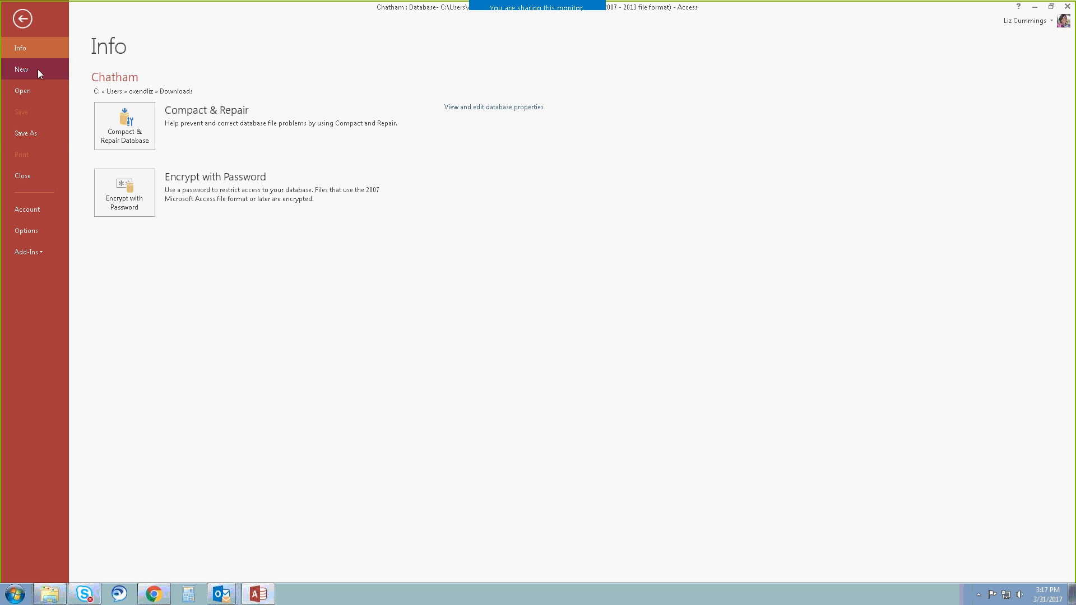
{"action": "left_click", "coordinate": [37, 135]}
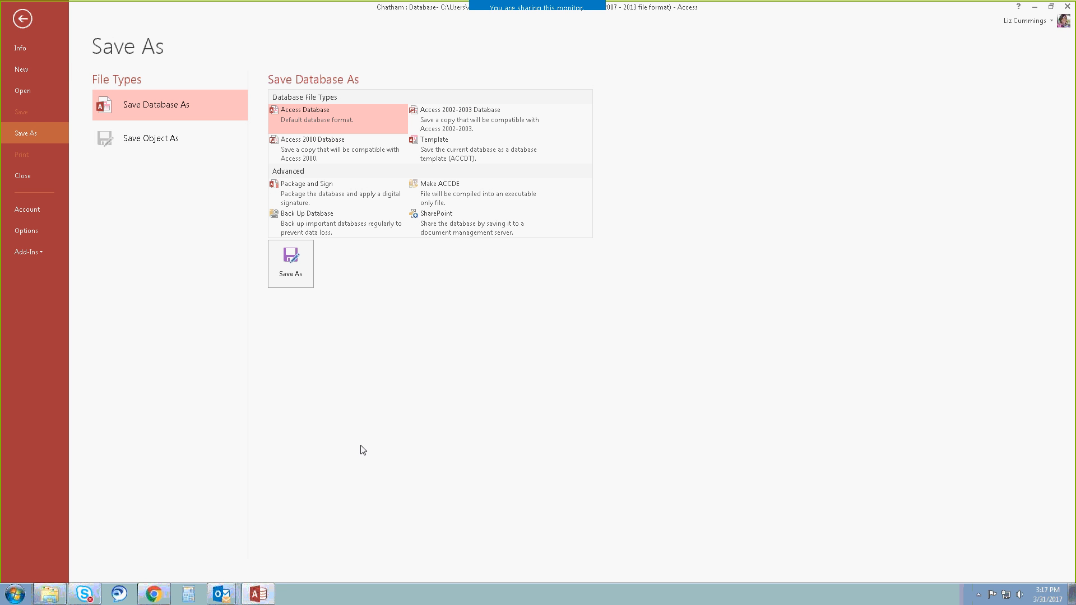
{"action": "left_click", "coordinate": [283, 214]}
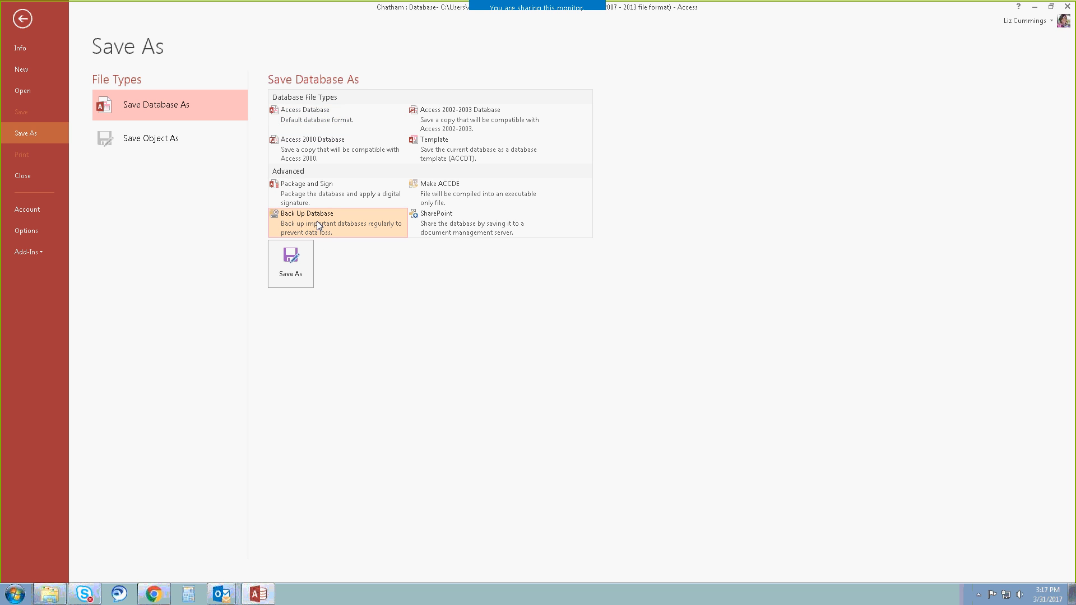
{"action": "left_click", "coordinate": [294, 264]}
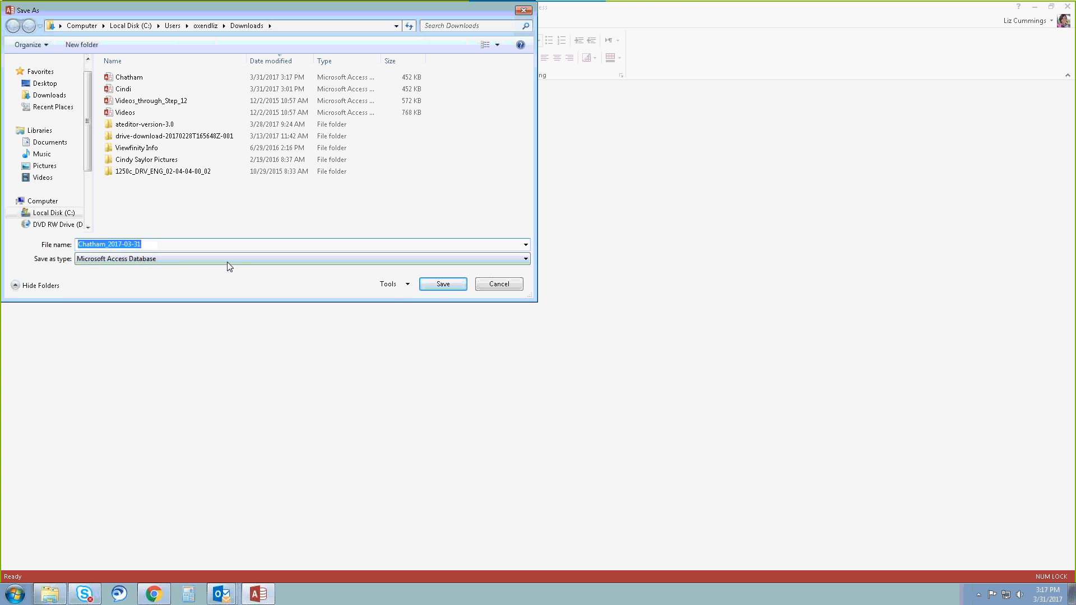
{"action": "left_click", "coordinate": [439, 290]}
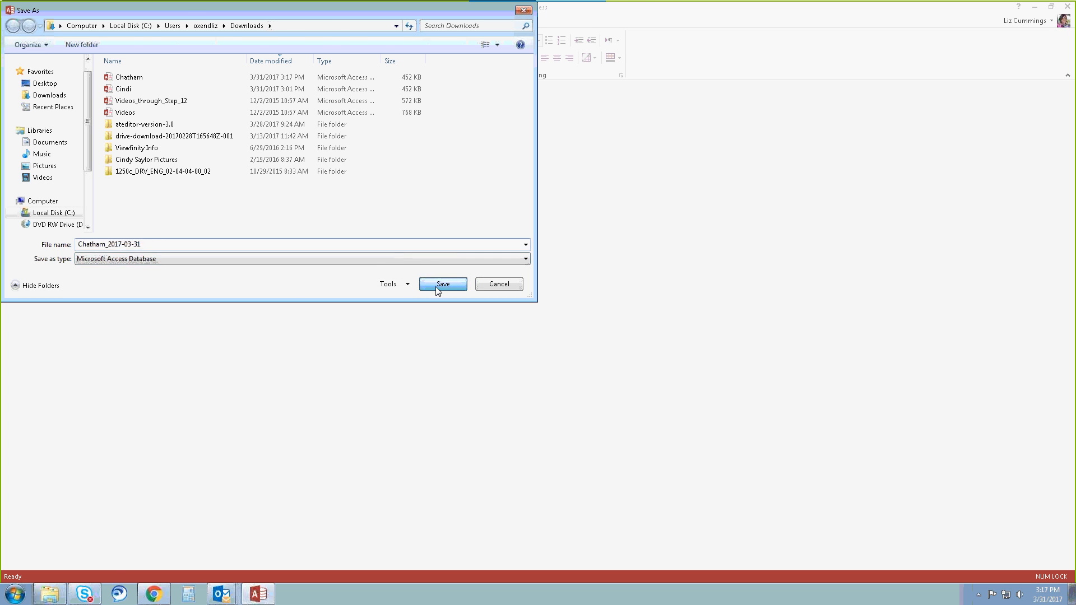